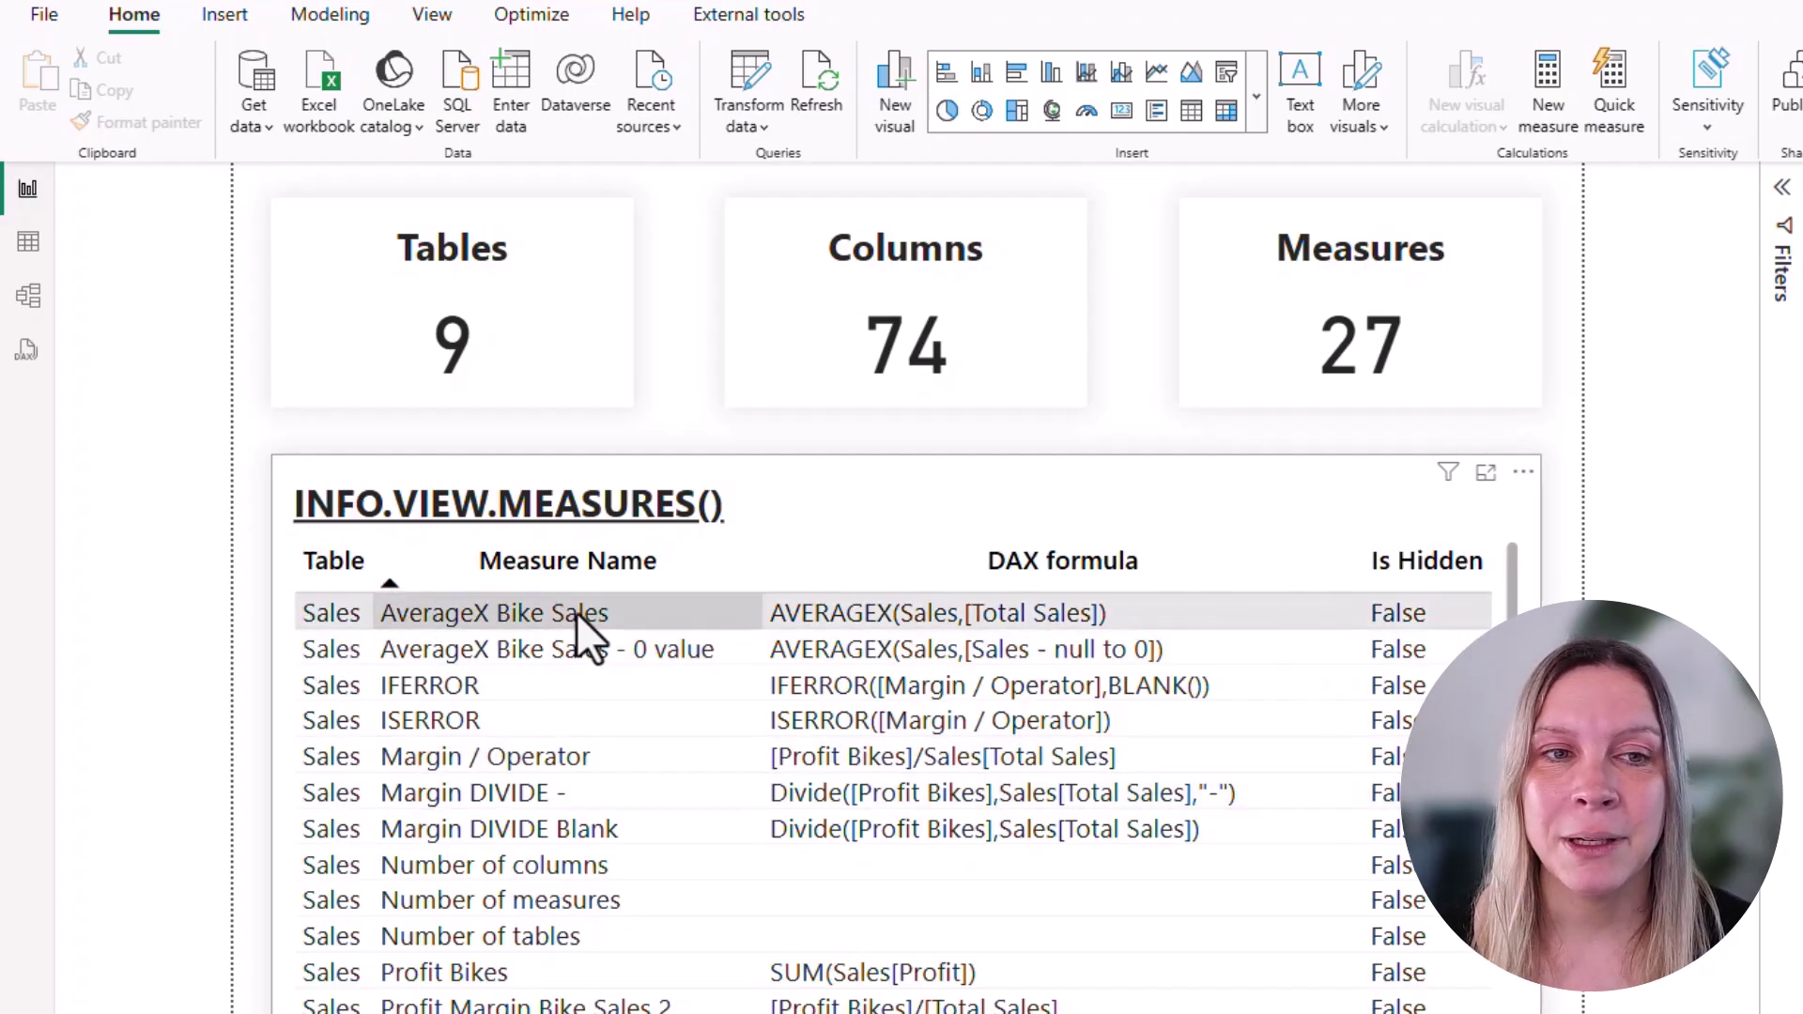
# Switch from the report to DAX query view and dismiss the function description popup
pyautogui.scroll(-10, 904, 682)
pyautogui.scroll(-3, 965, 903)
pyautogui.scroll(4, 1035, 944)
pyautogui.scroll(10, 1102, 947)
pyautogui.scroll(-4, 1409, 756)
pyautogui.scroll(4, 1409, 756)
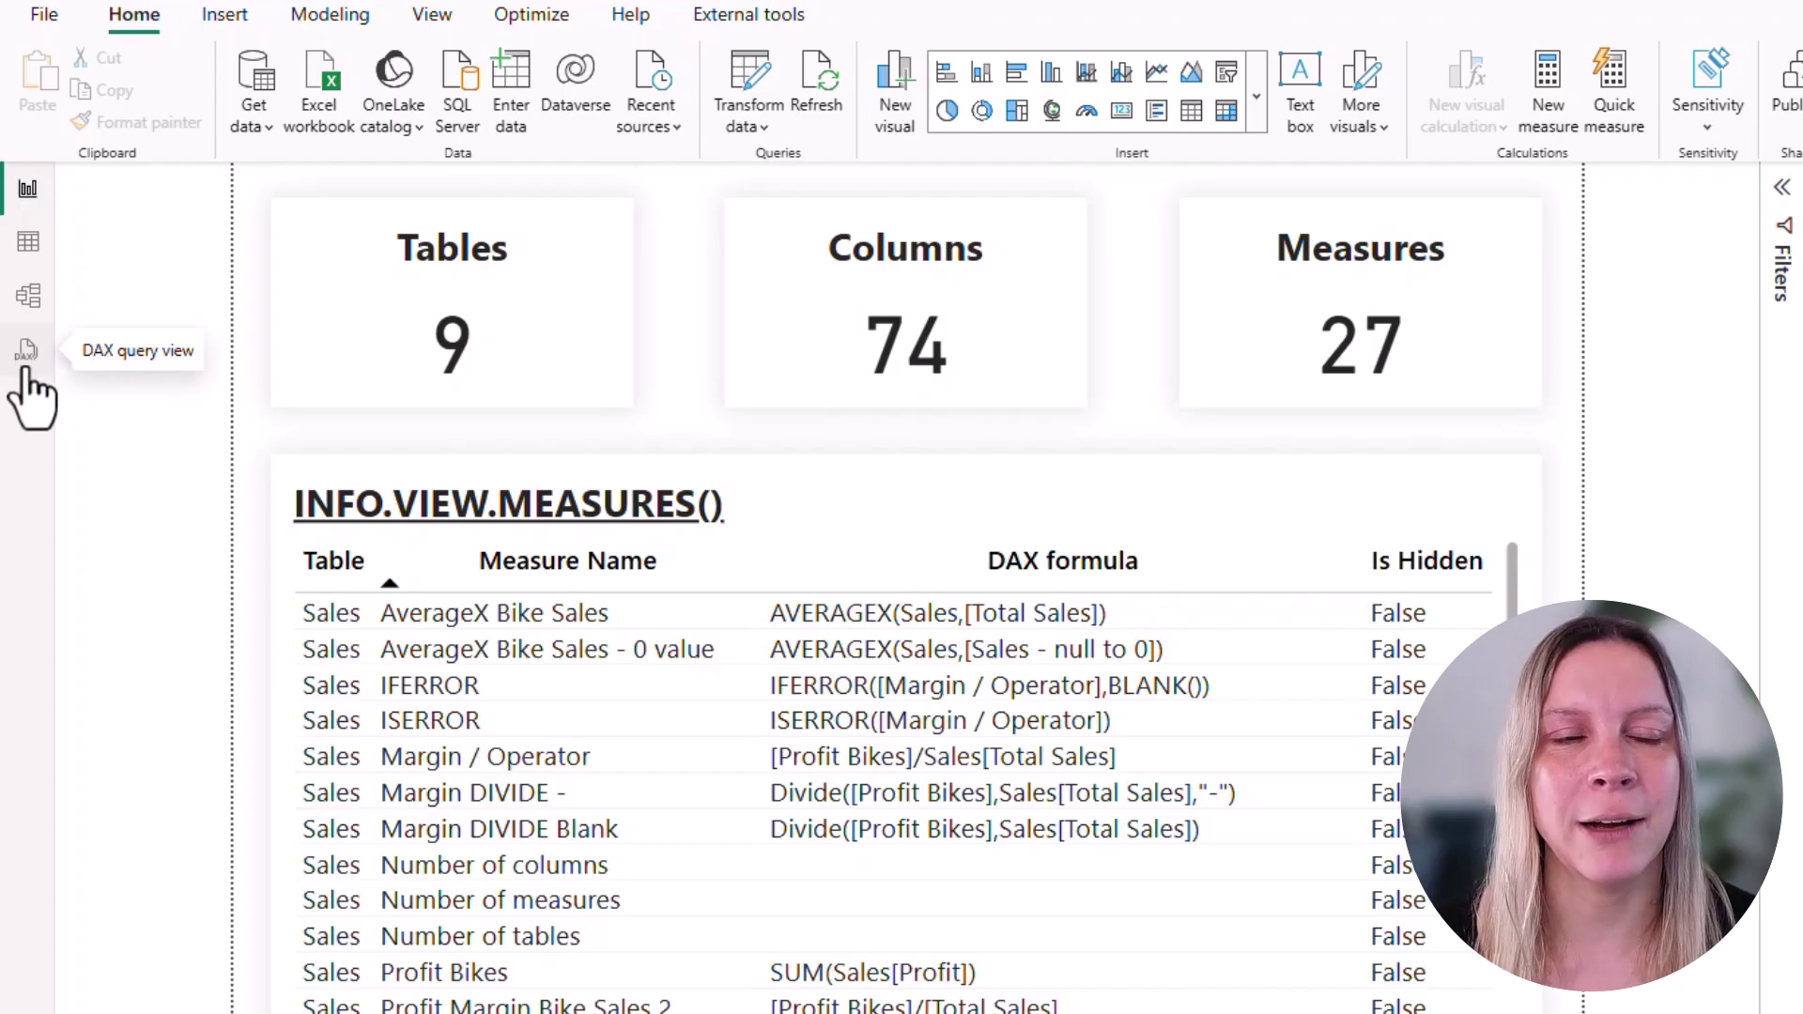
pyautogui.click(28, 362)
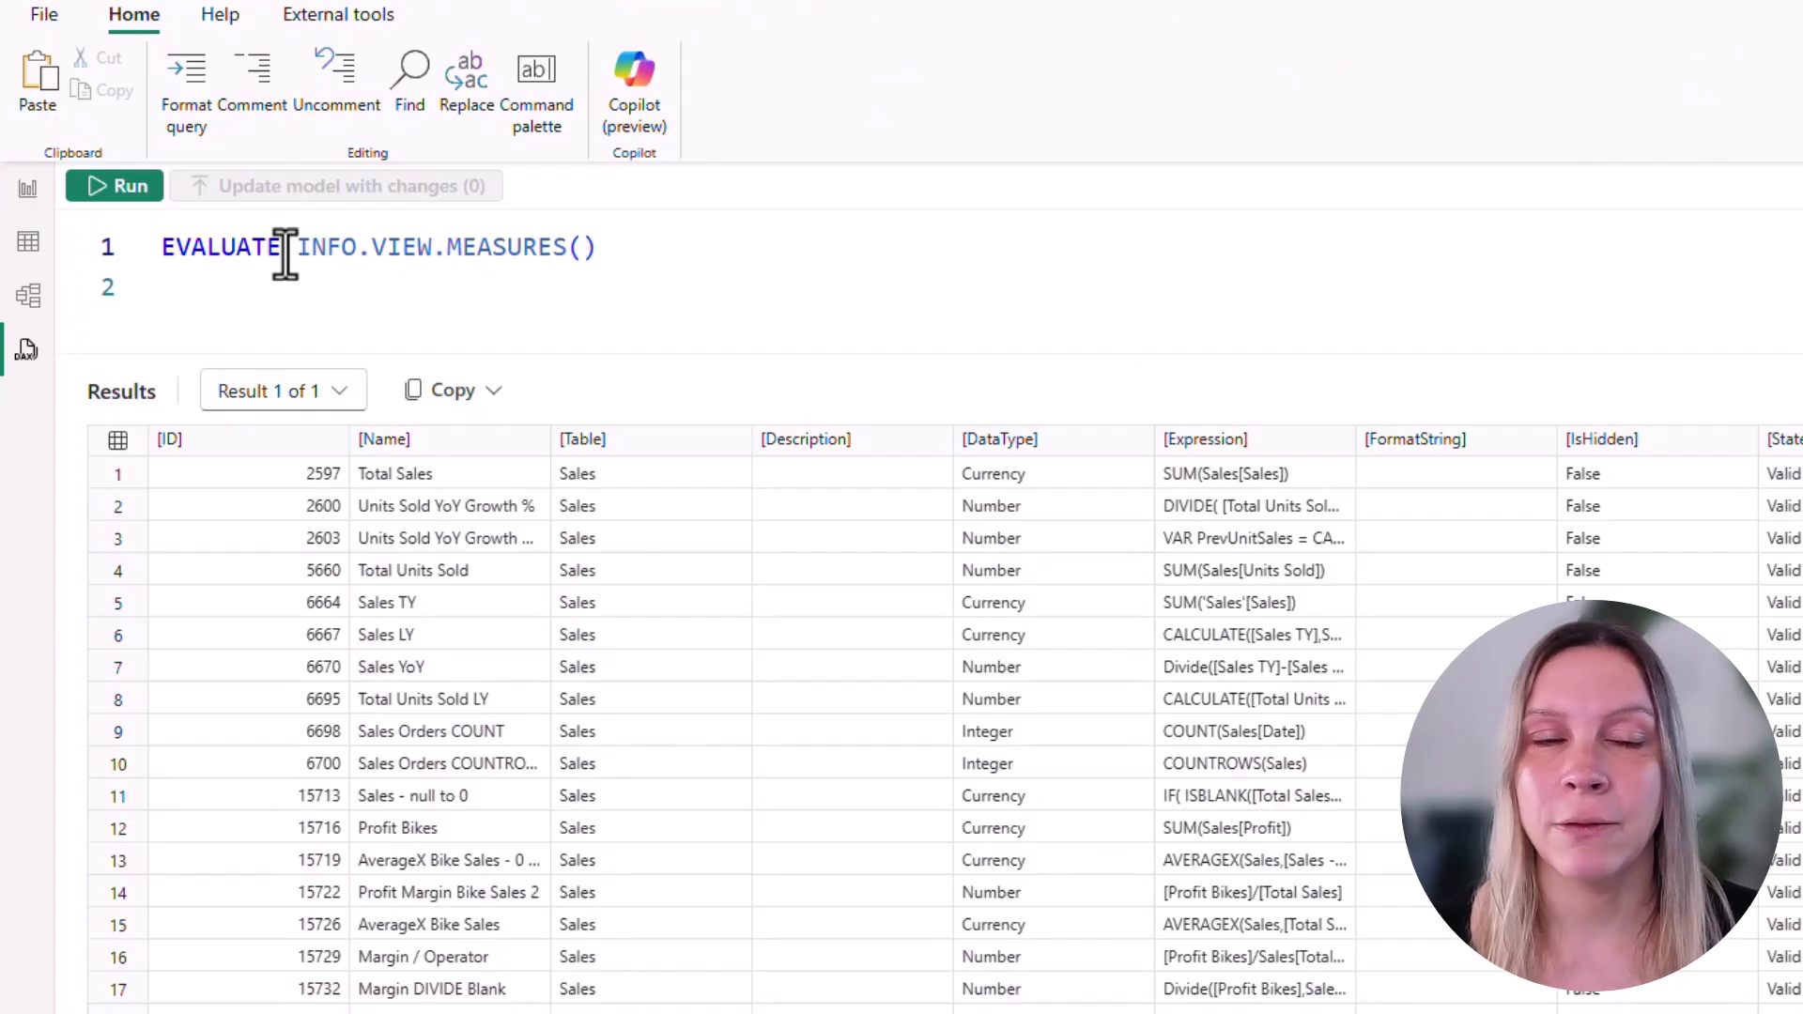
pyautogui.moveTo(404, 252)
pyautogui.click(302, 288)
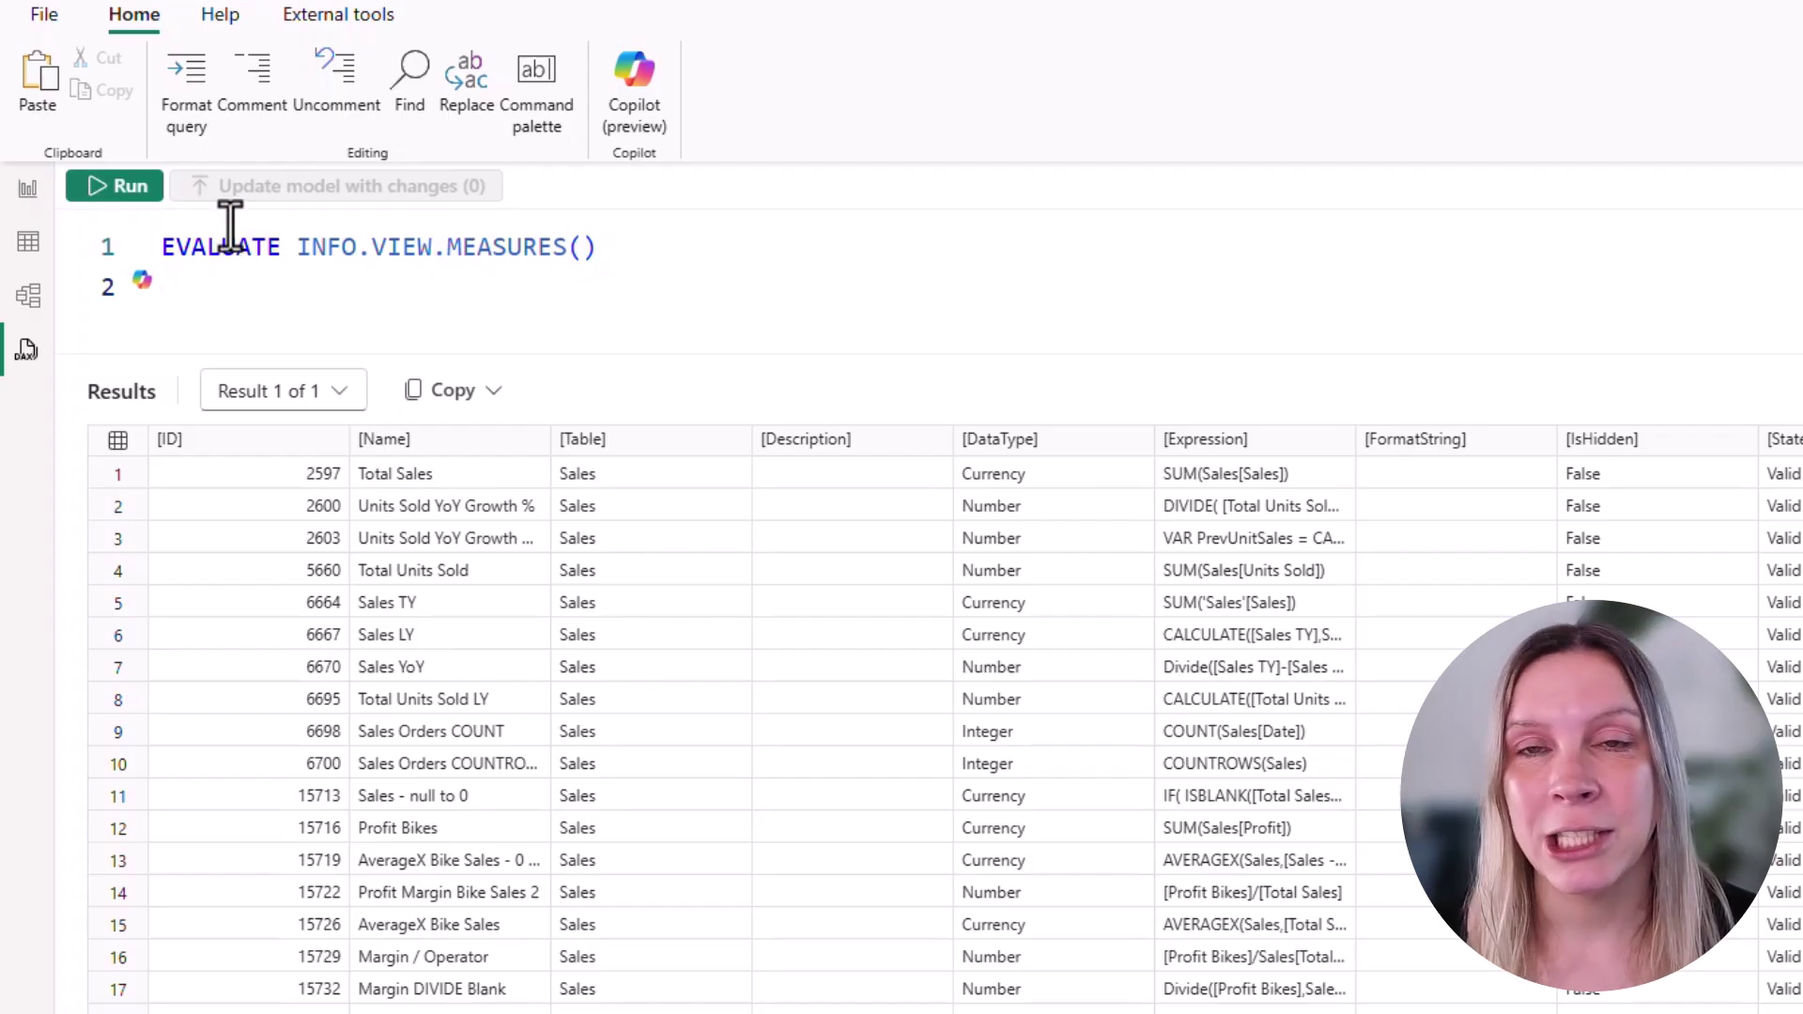
# Walk through the EVALUATE INFO.VIEW.MEASURES() query parts and run it again
pyautogui.click(164, 246)
pyautogui.click(296, 246)
pyautogui.click(386, 248)
pyautogui.click(535, 248)
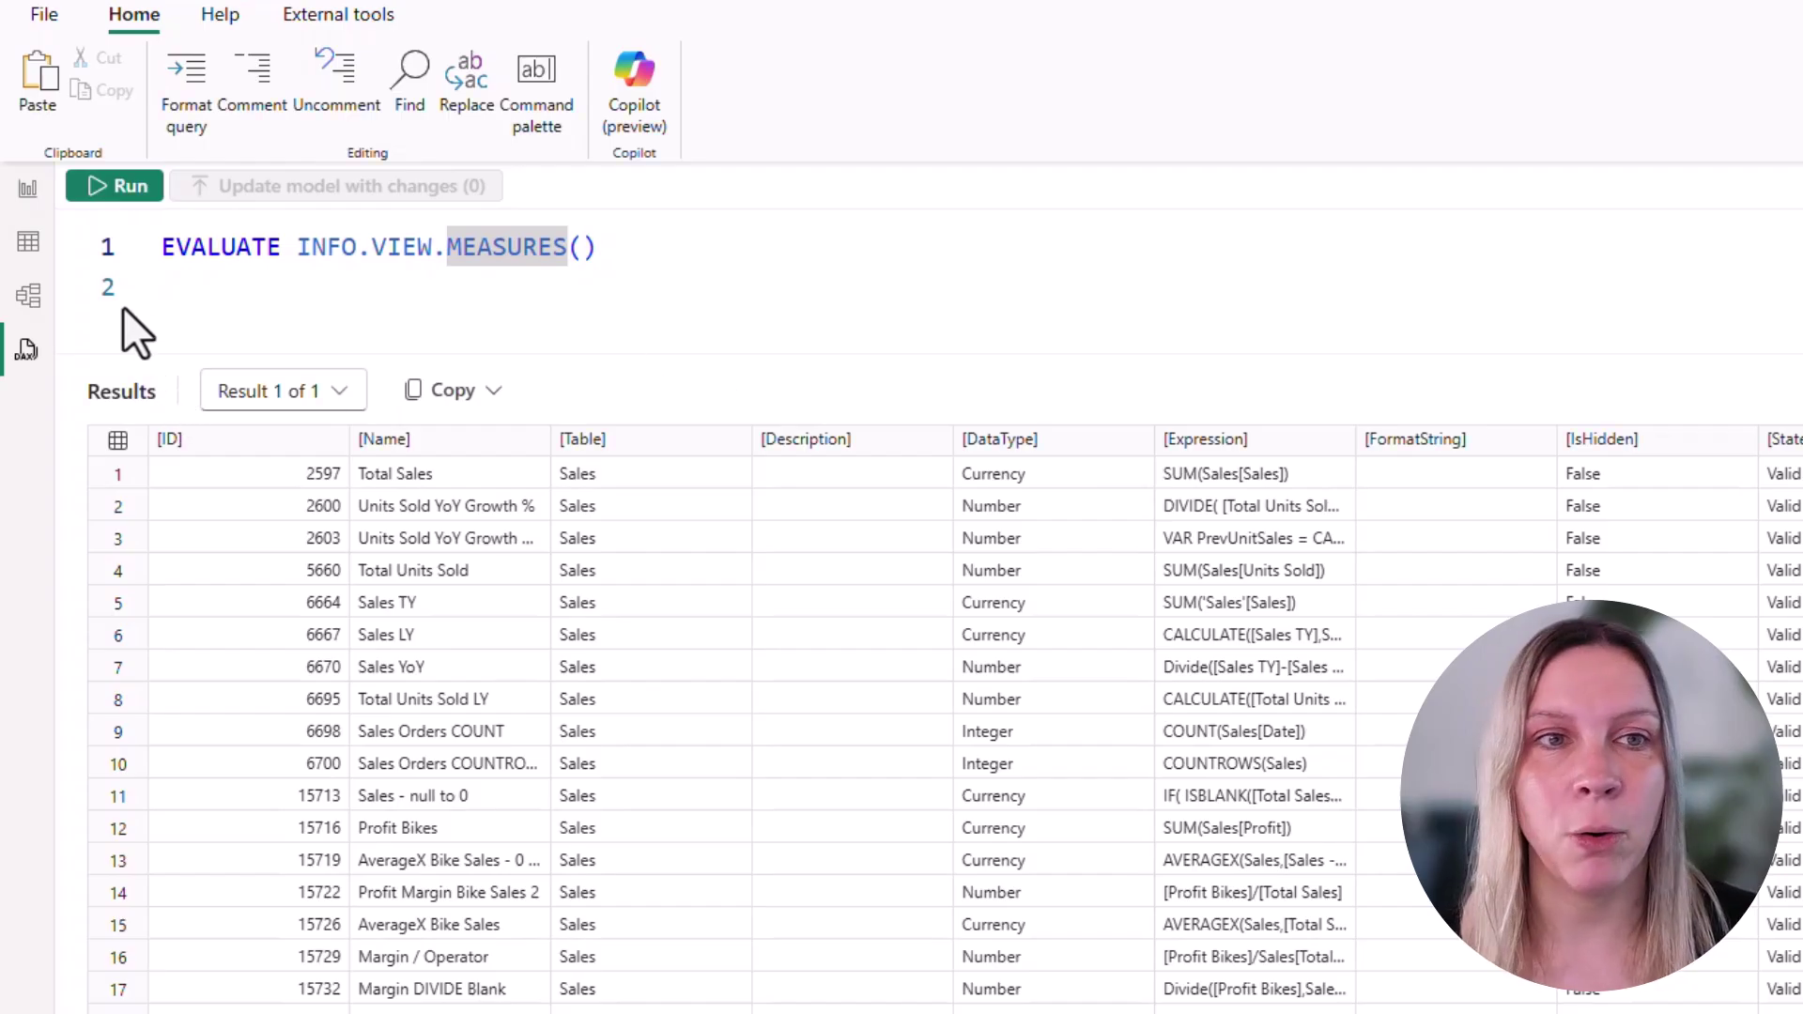
pyautogui.click(137, 190)
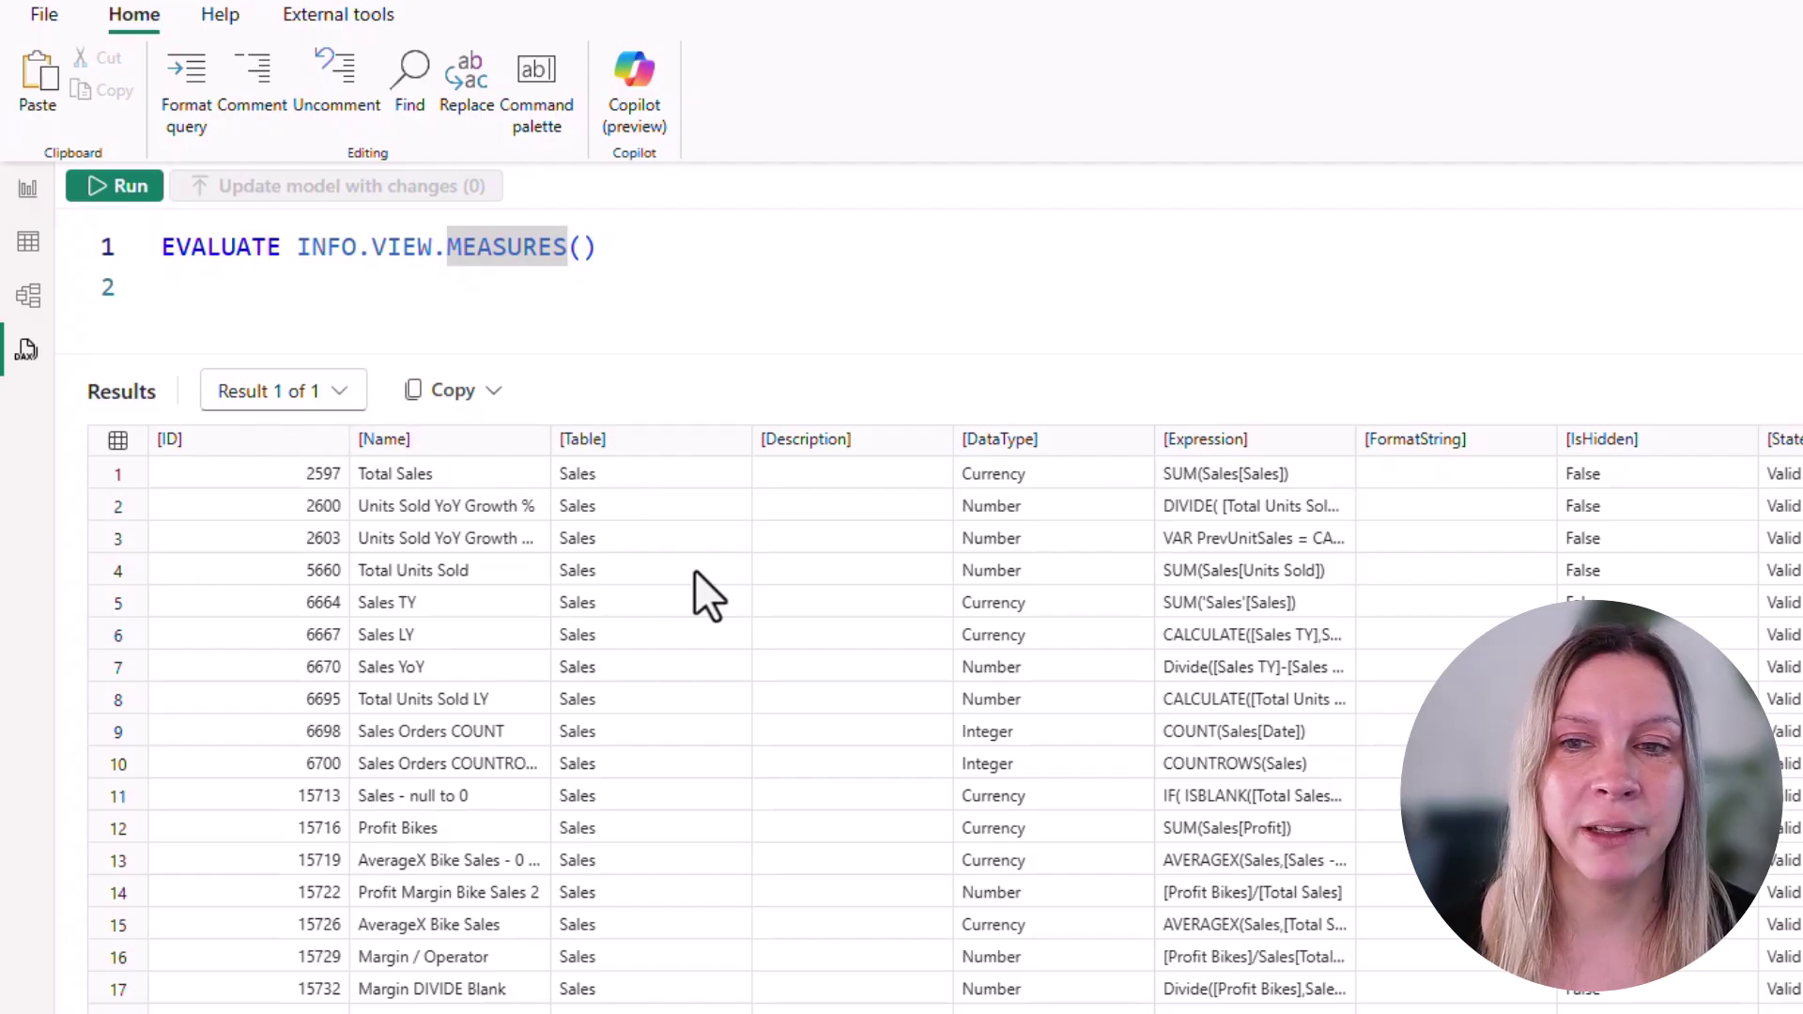
# Widen the Expression results column so full measure formulas are readable
pyautogui.scroll(-1, 690, 610)
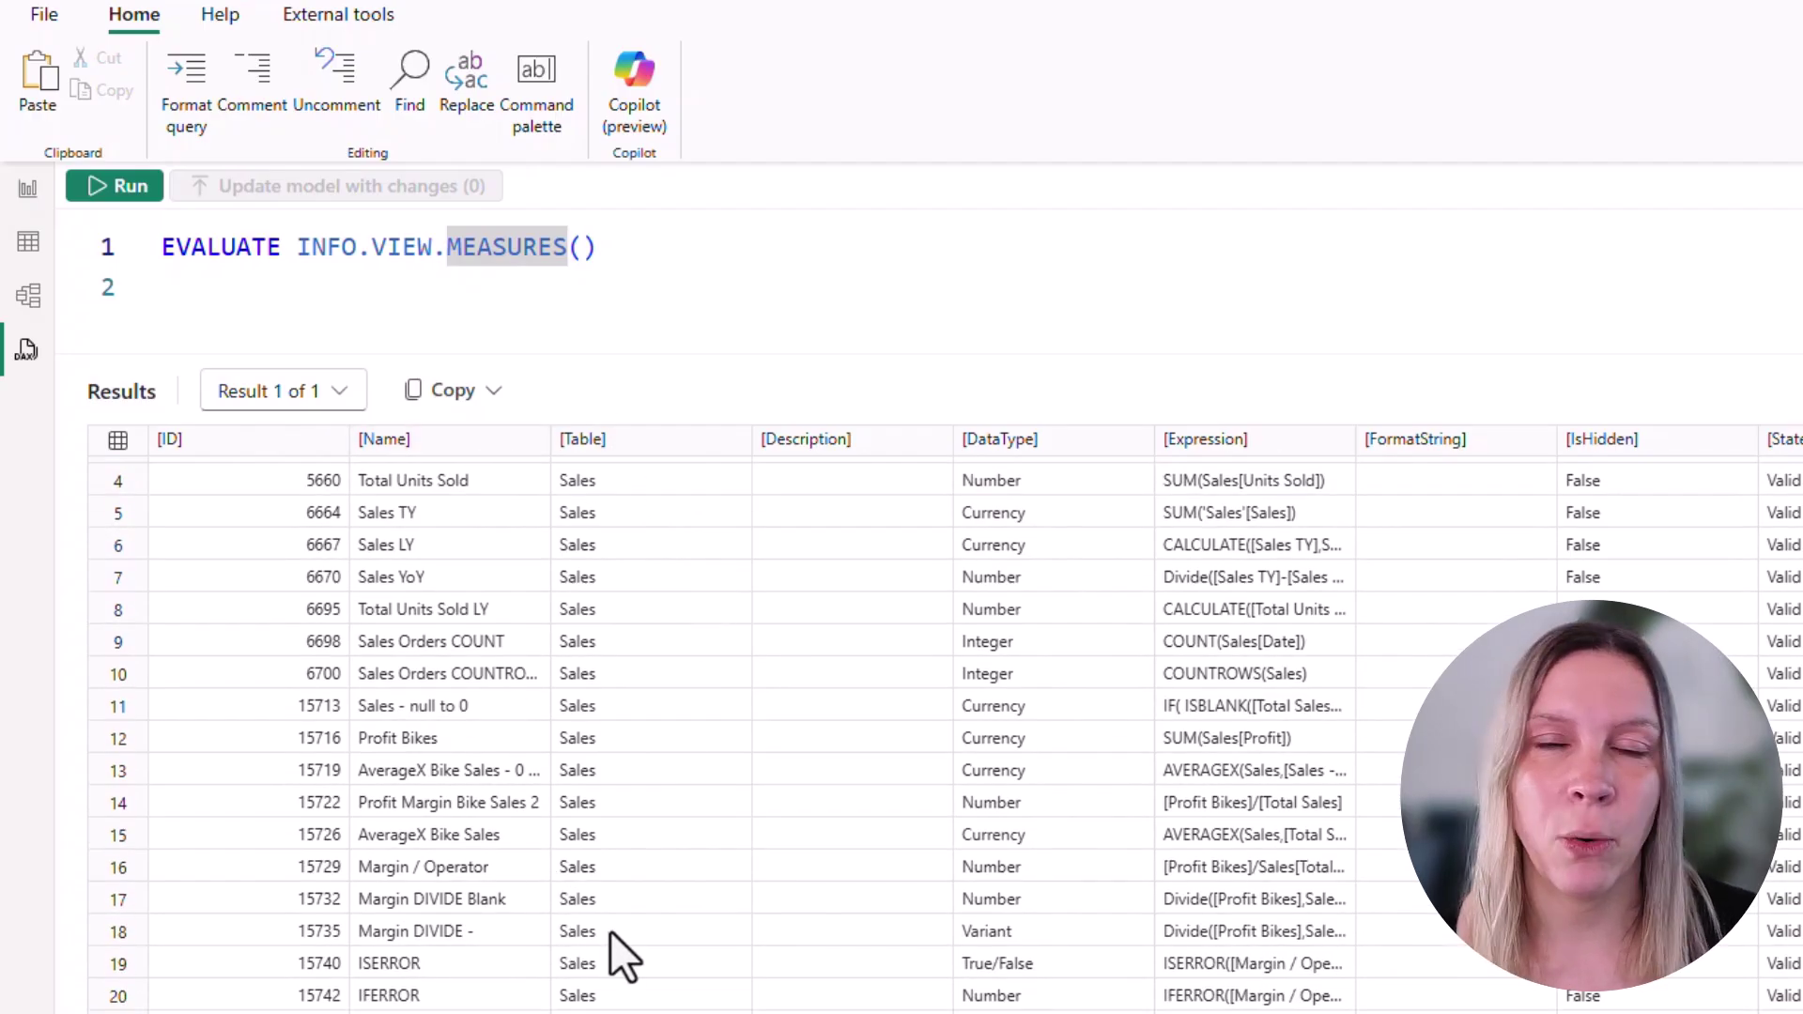
pyautogui.scroll(1, 616, 916)
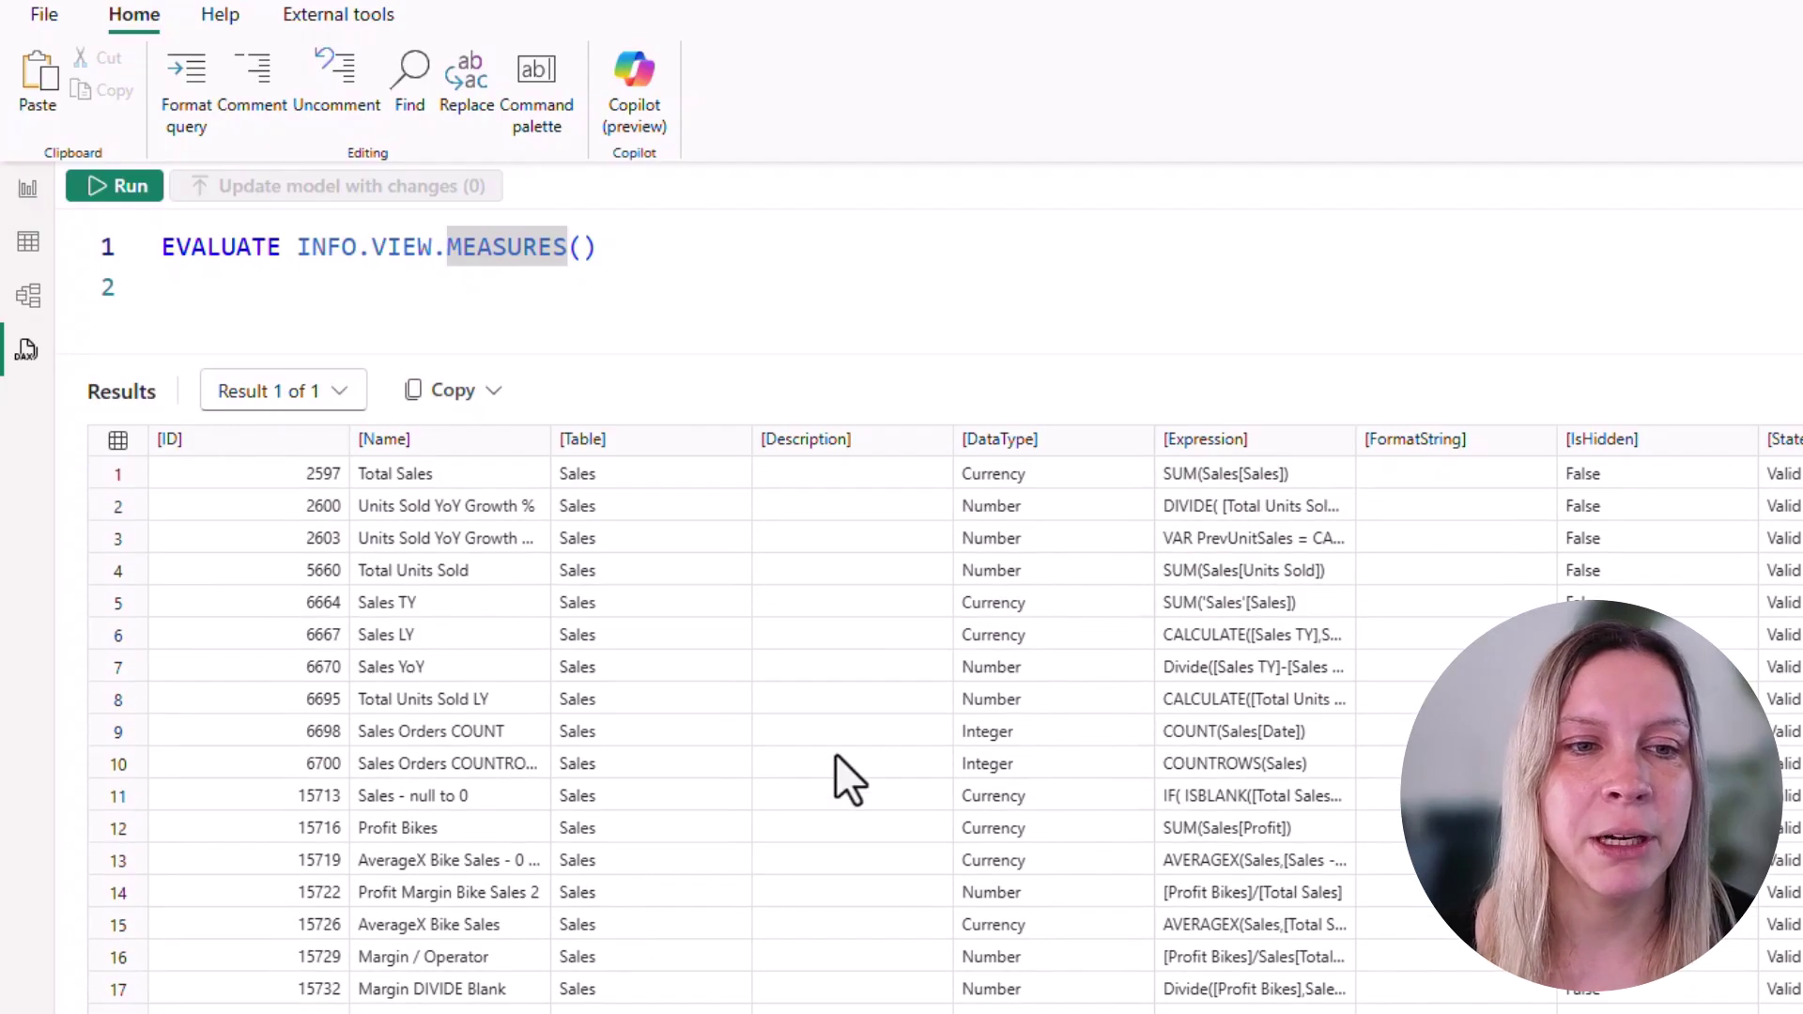
pyautogui.scroll(-1, 869, 869)
pyautogui.scroll(1, 869, 871)
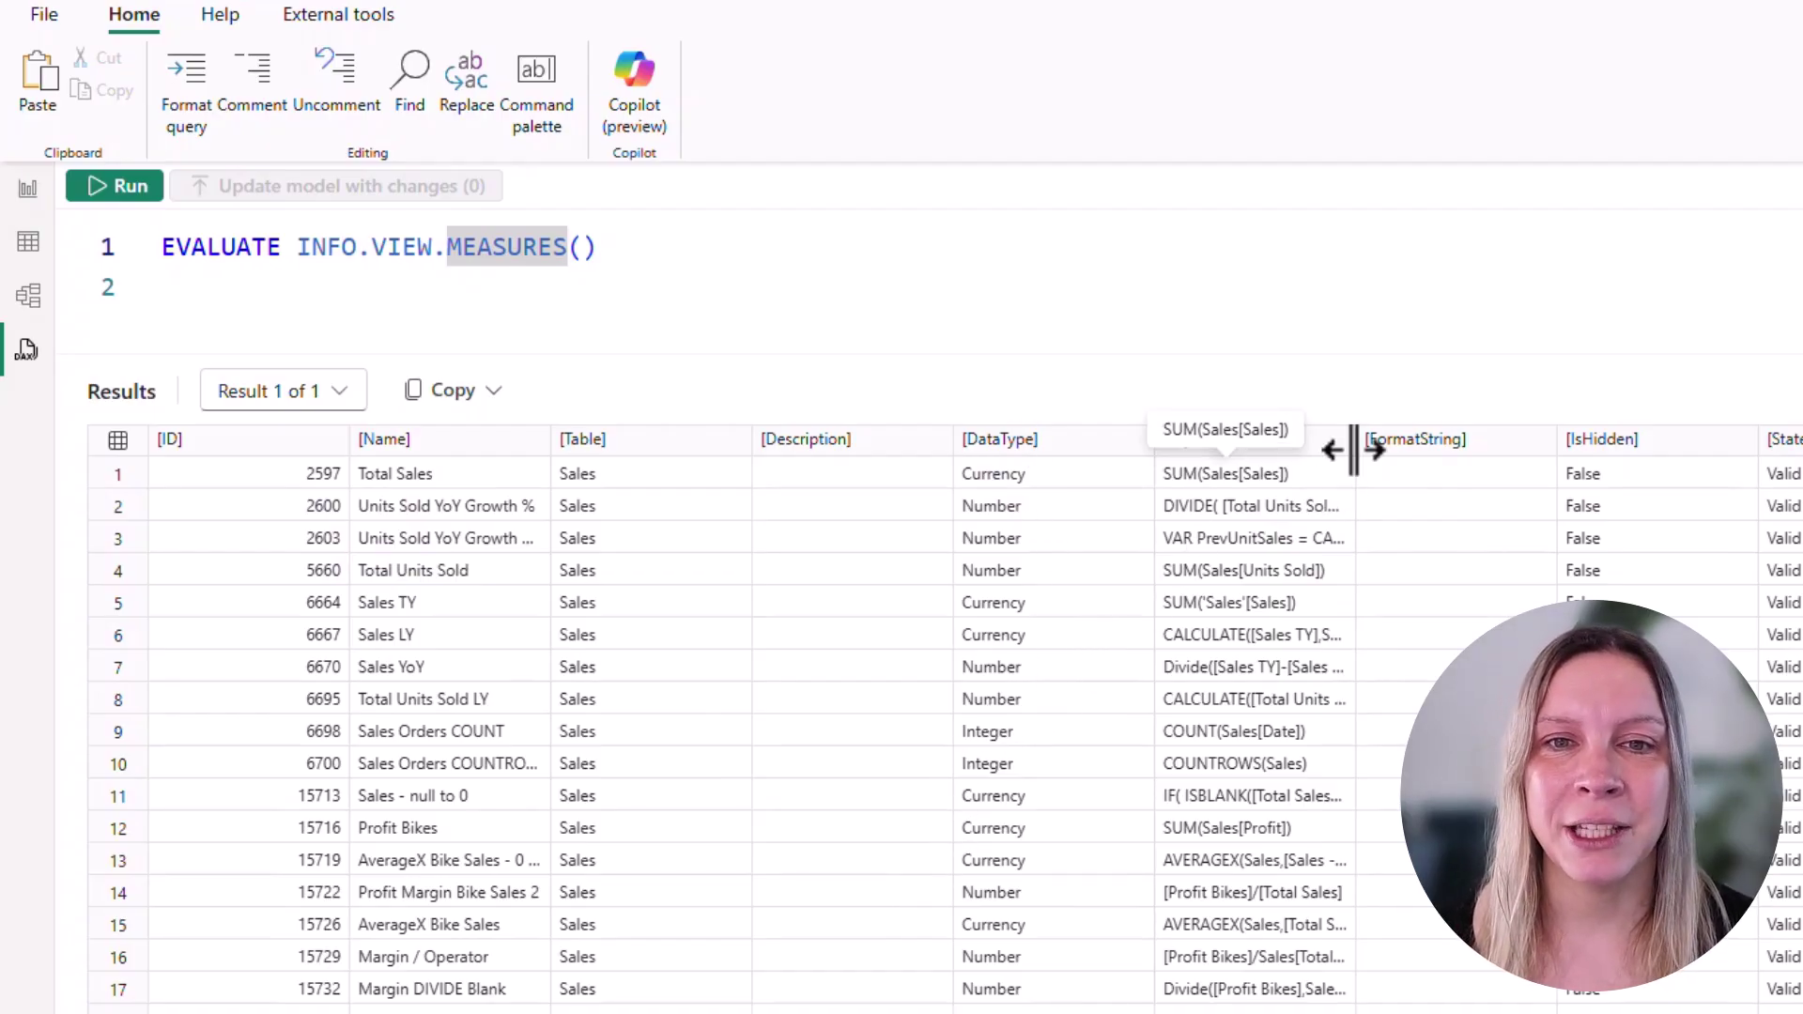
pyautogui.moveTo(1349, 446); pyautogui.dragTo(1784, 442)
pyautogui.scroll(-1, 1545, 939)
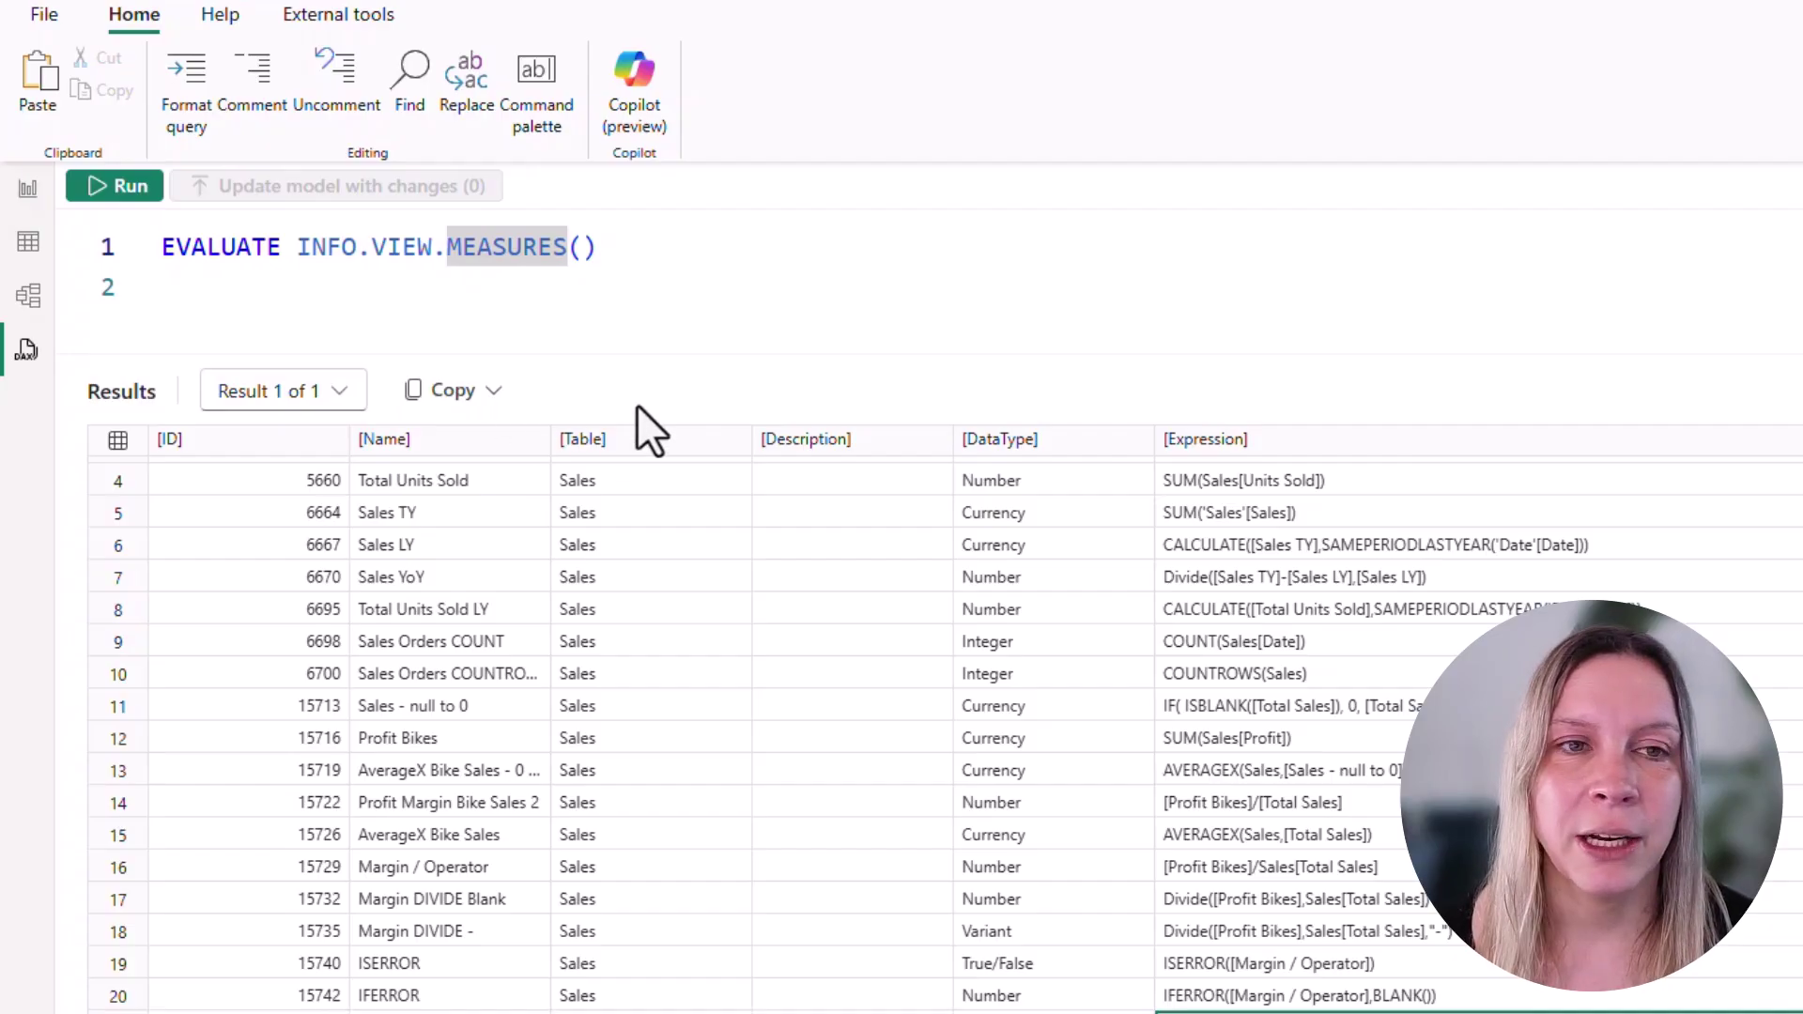
# Show and dismiss the Copy options, then select the IsHidden results column
pyautogui.click(492, 392)
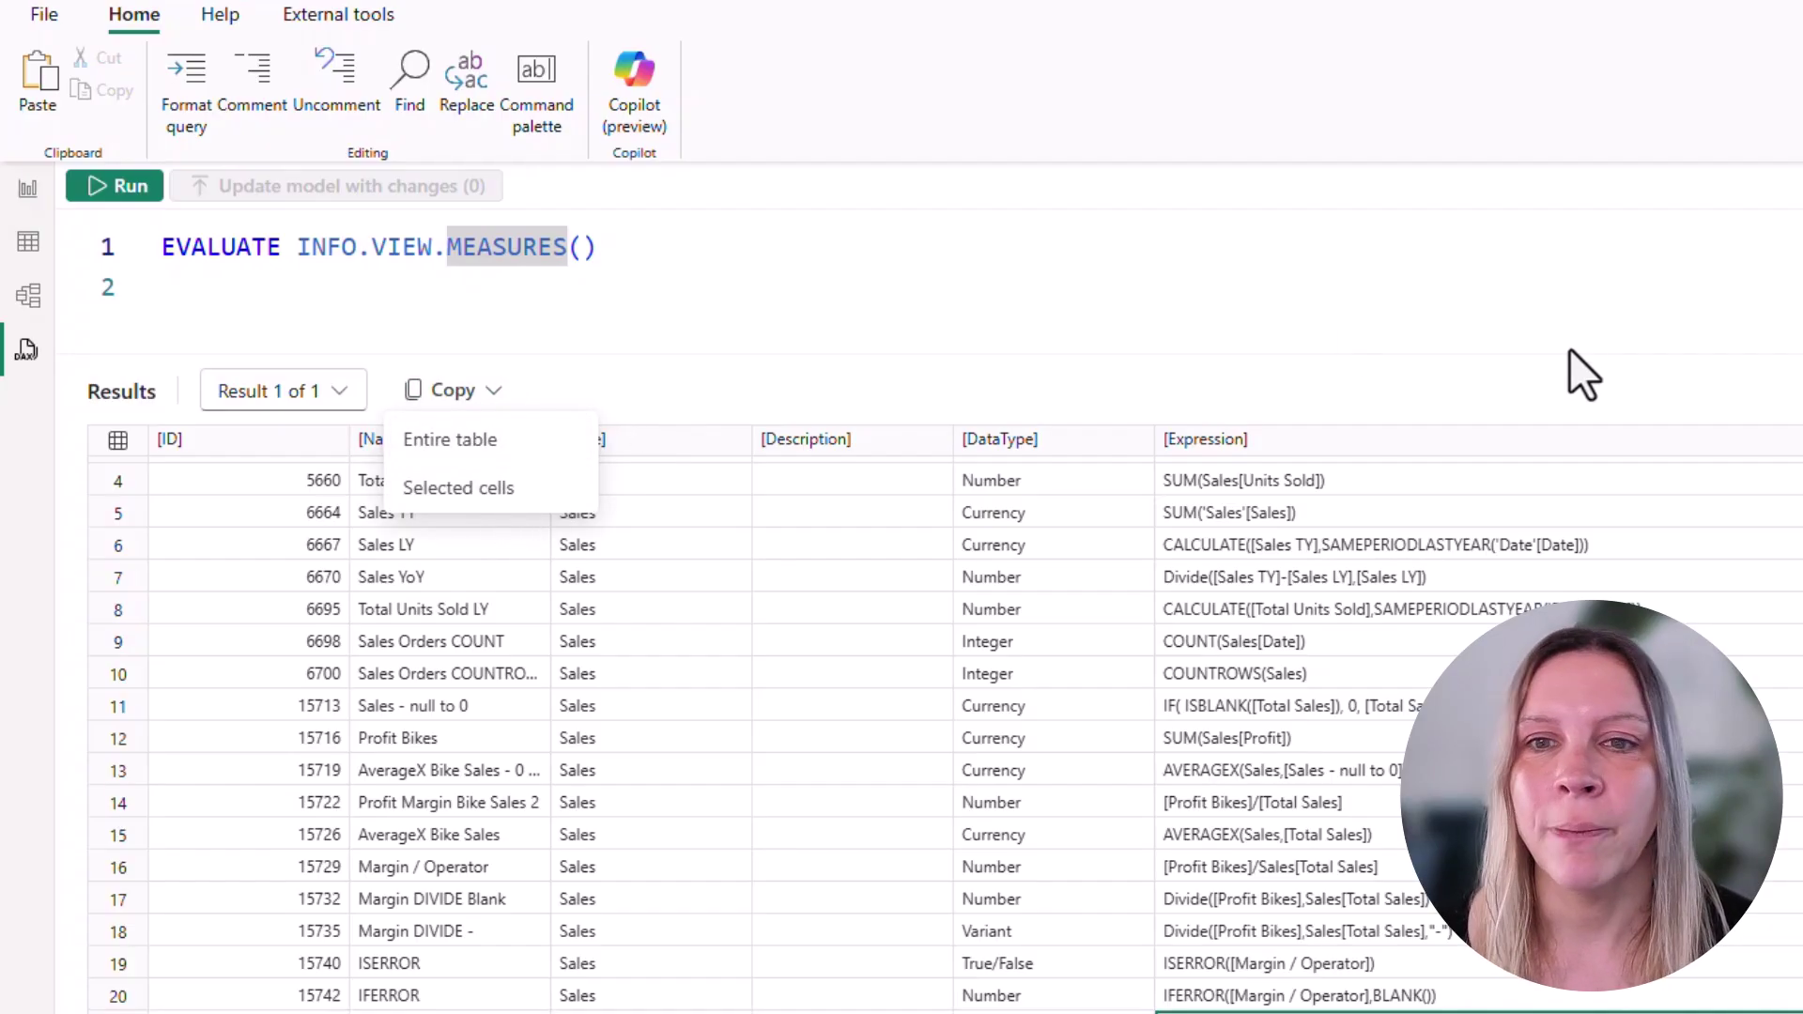
pyautogui.click(1444, 342)
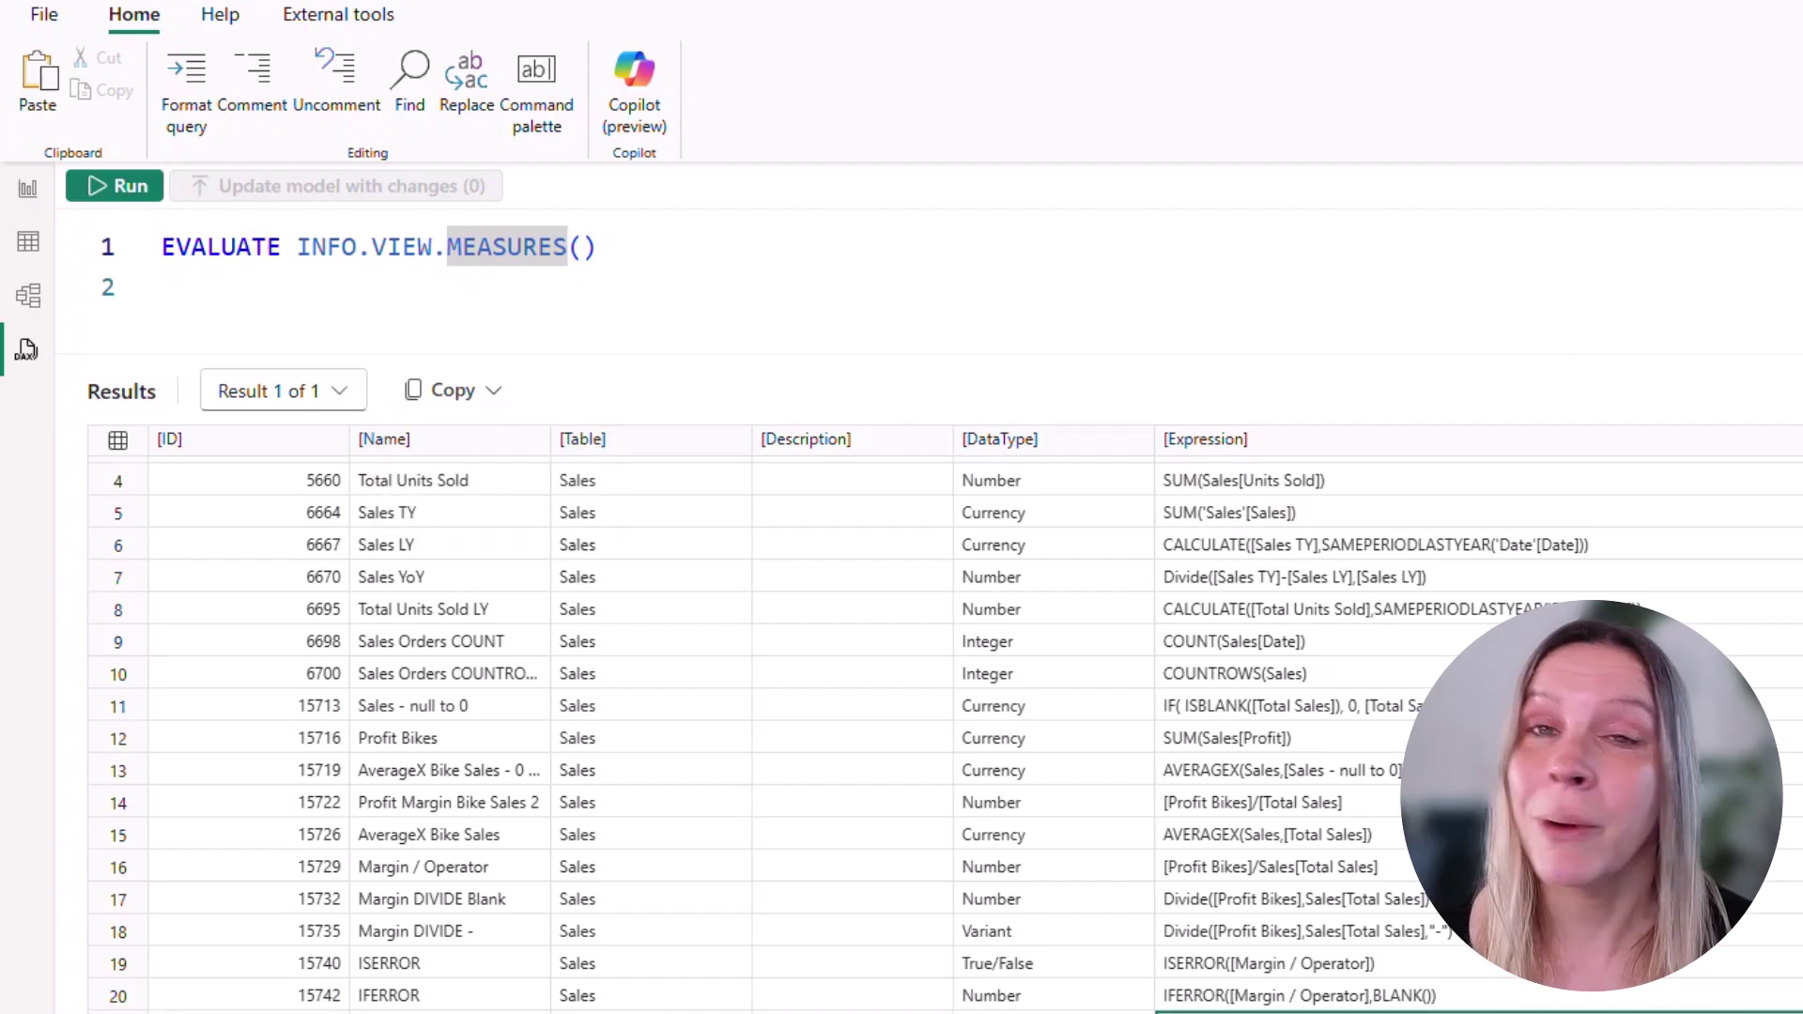
pyautogui.hscroll(10, 1048, 902)
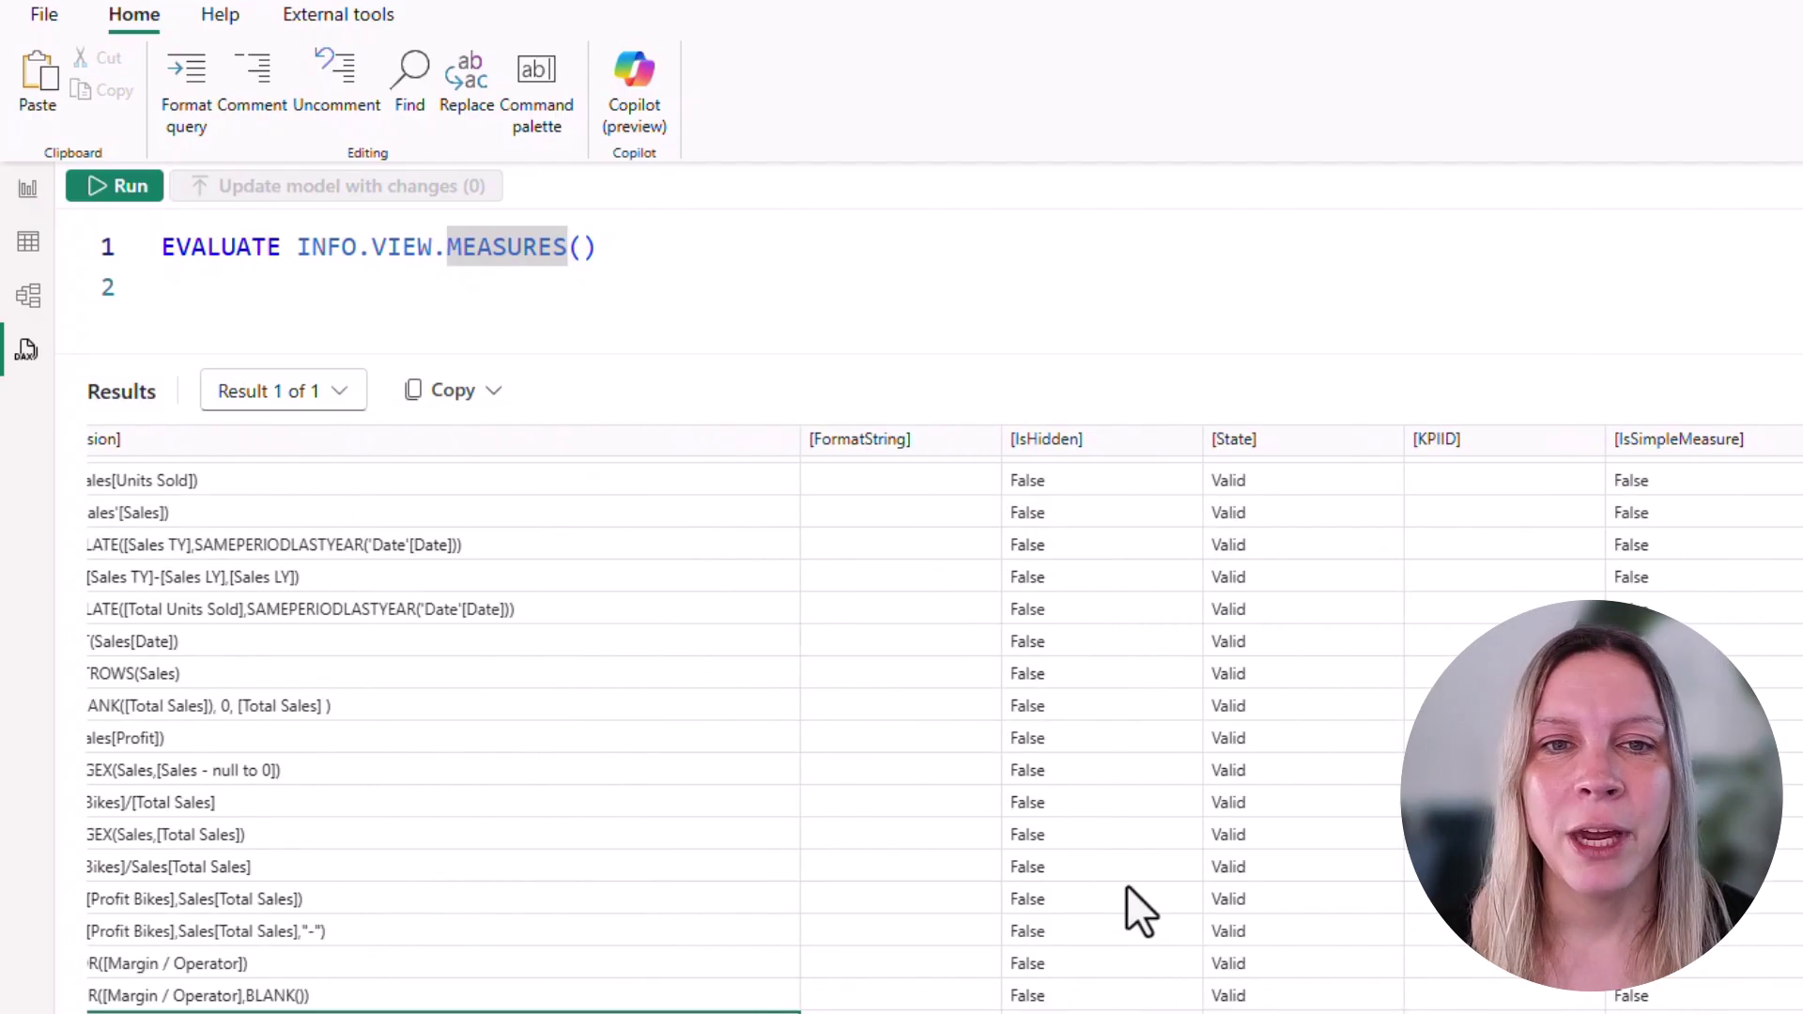
pyautogui.click(905, 467)
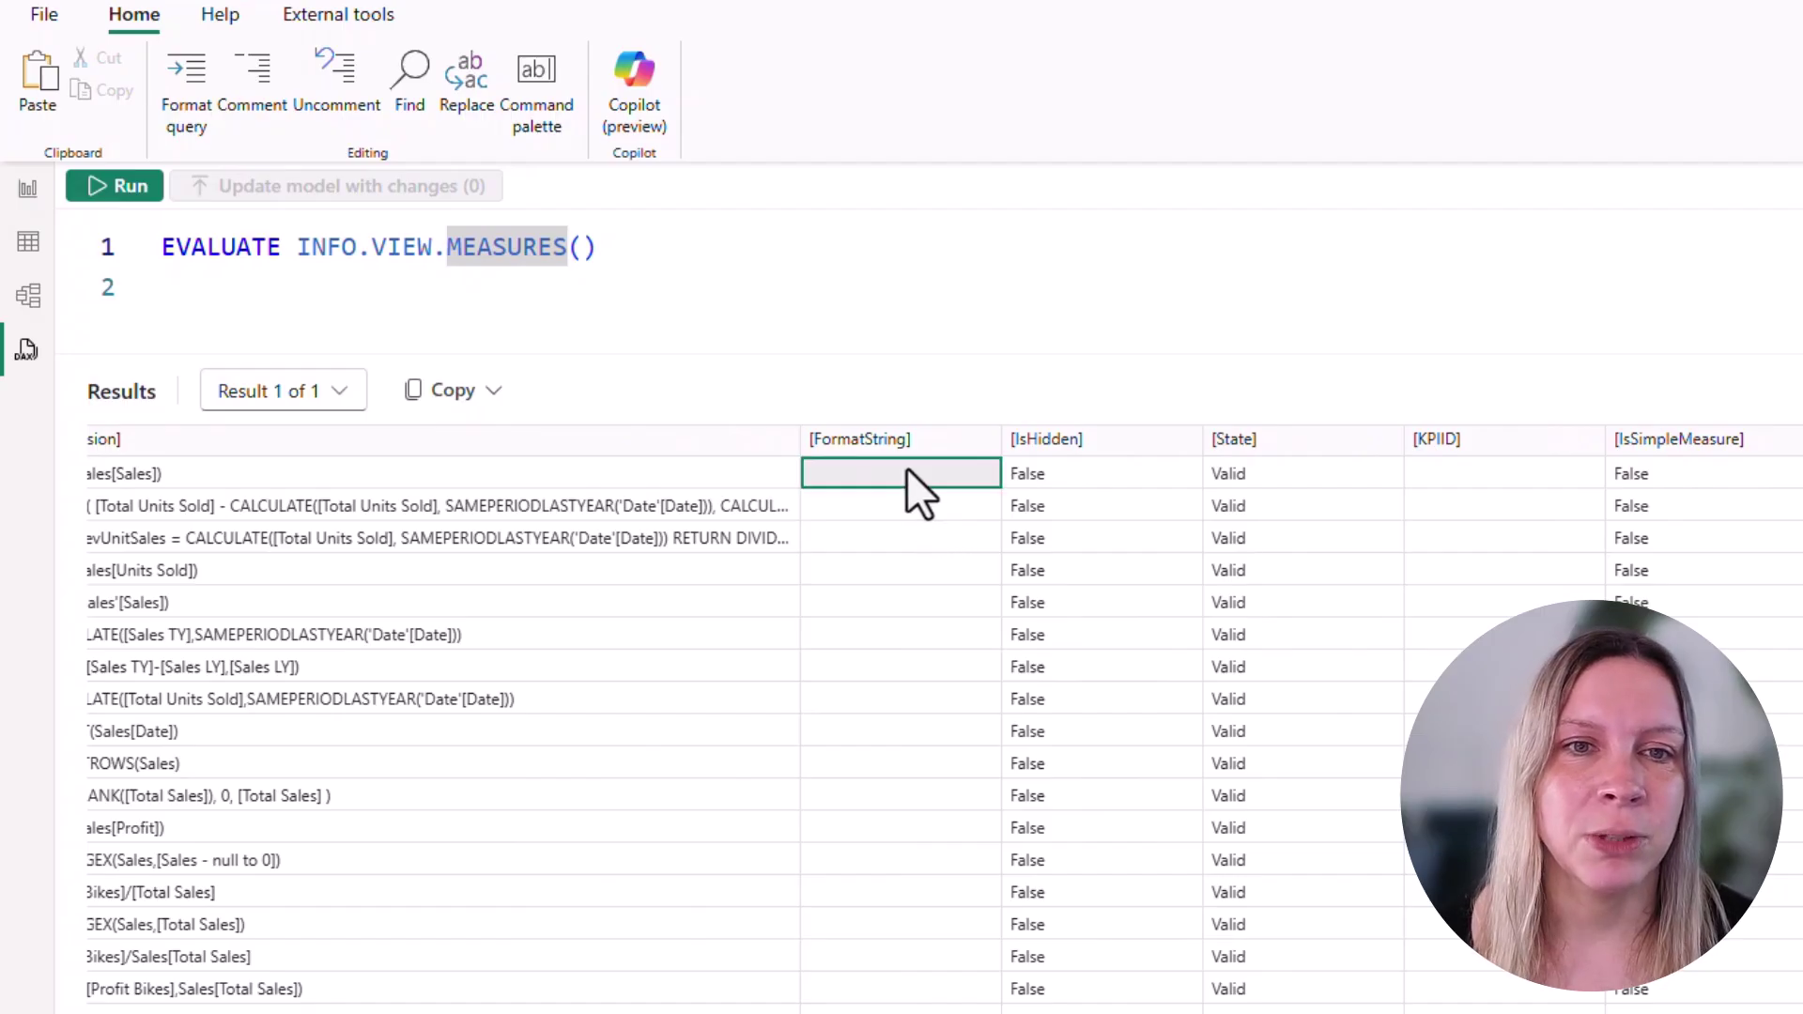
pyautogui.click(1084, 438)
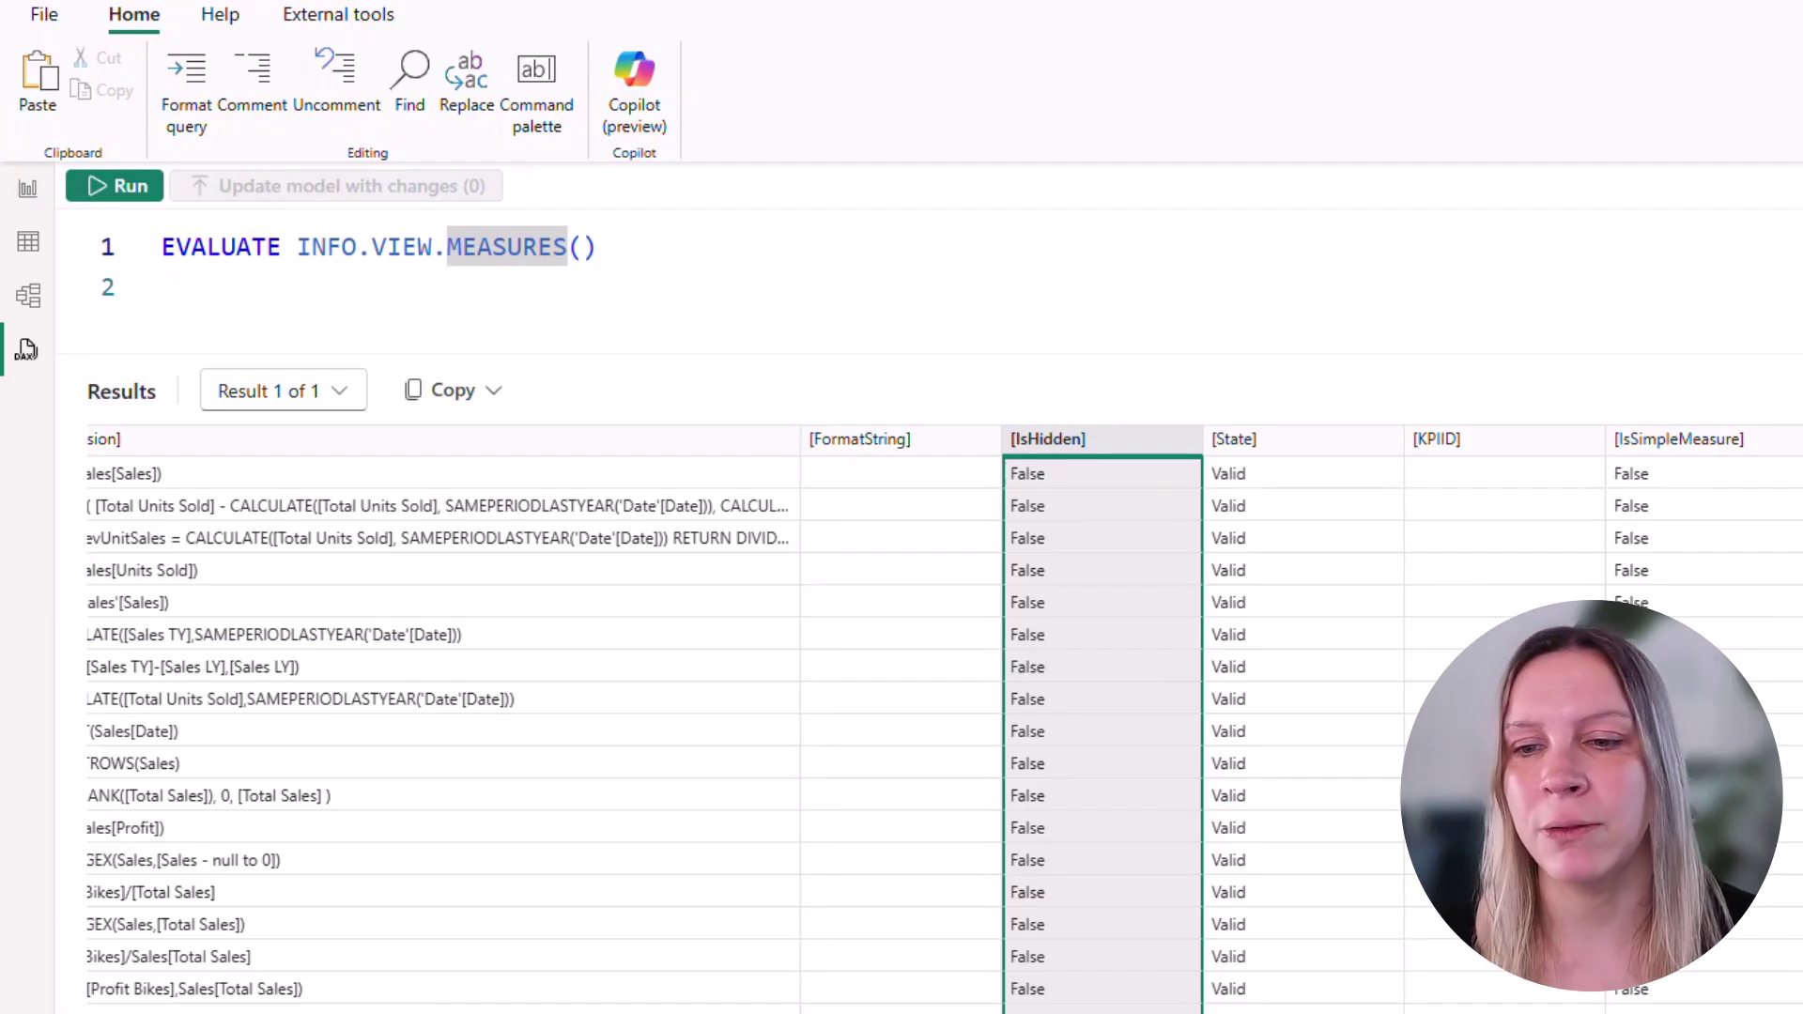
pyautogui.hscroll(4, 930, 723)
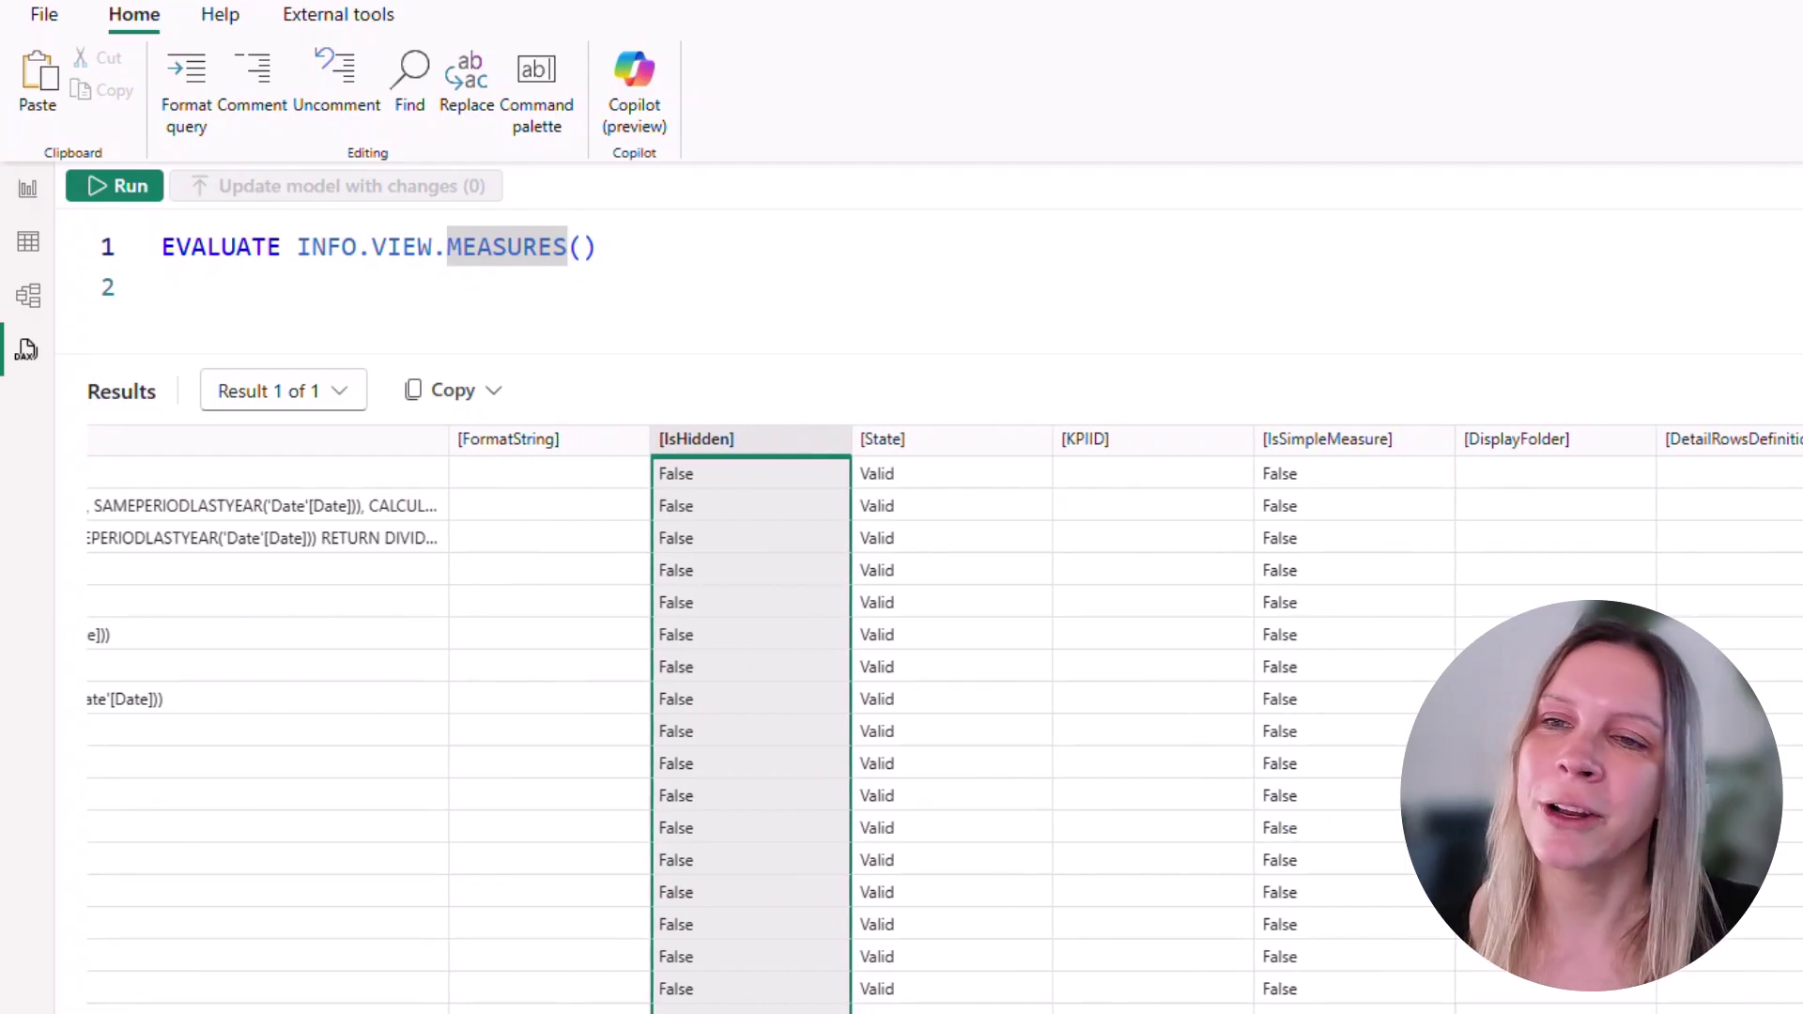
pyautogui.hscroll(-10, 742, 995)
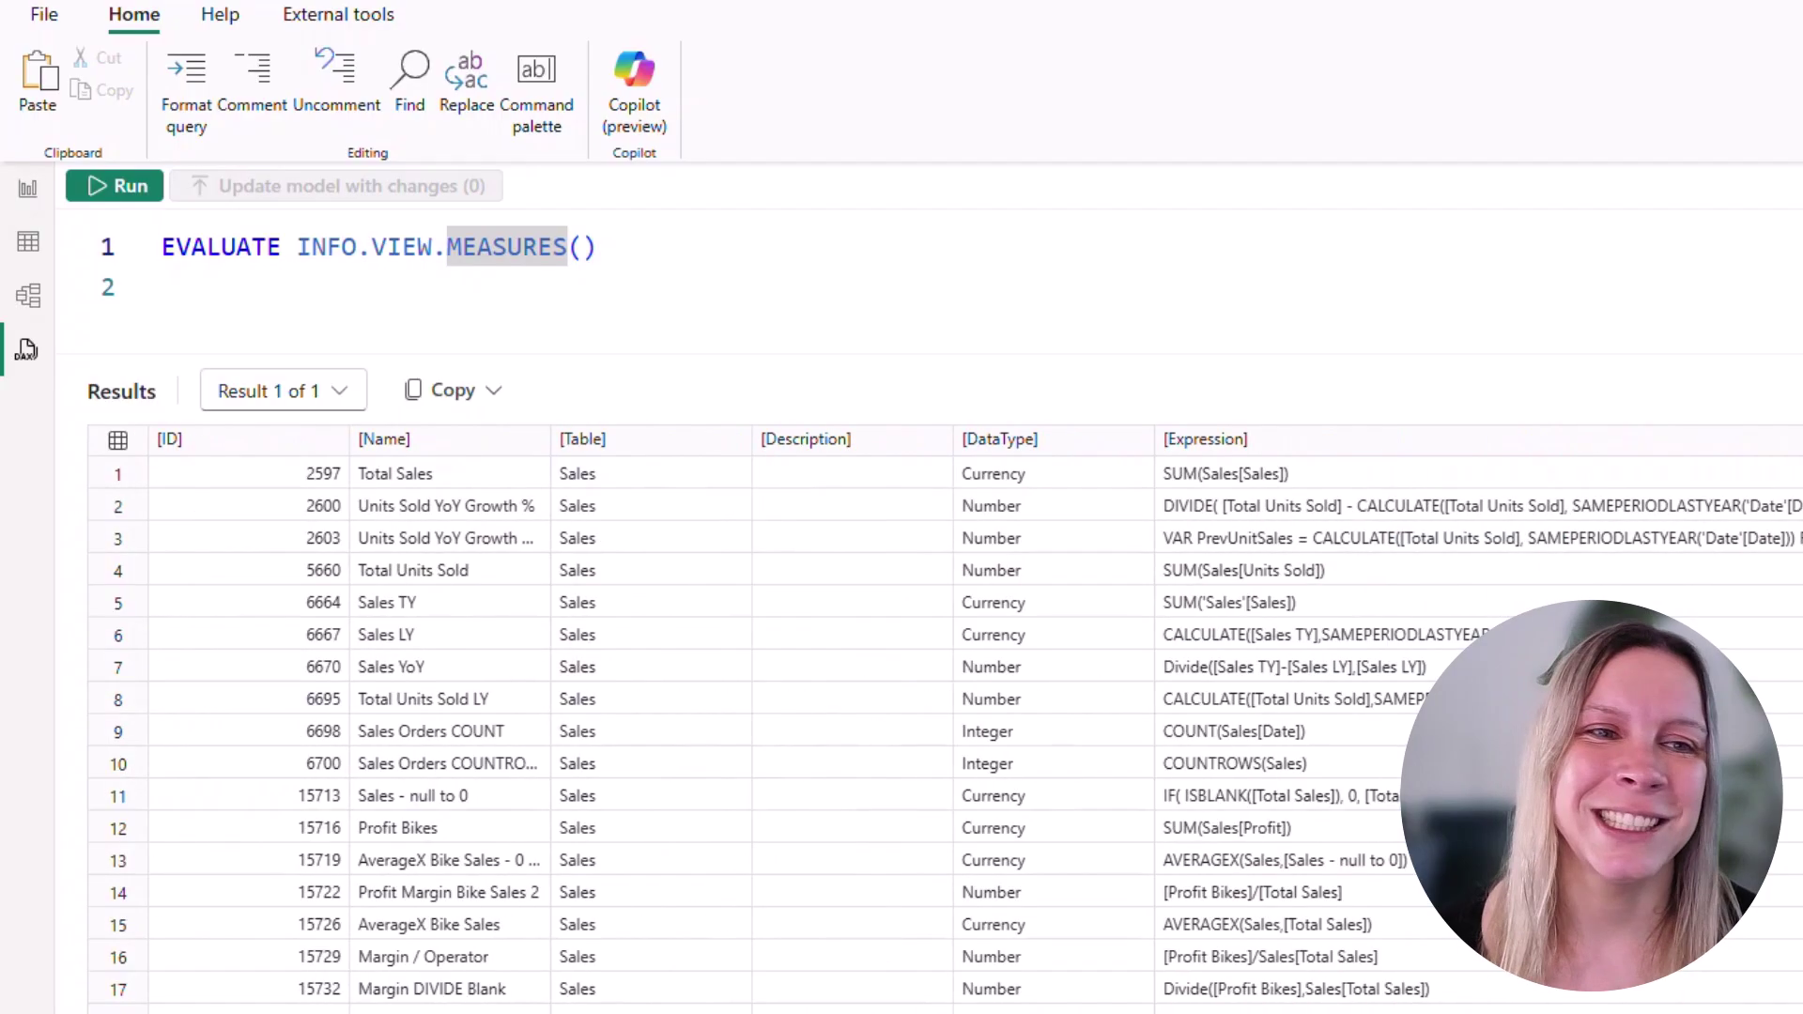
# Rerun the INFO.VIEW.MEASURES() query to restore default column widths
pyautogui.click(768, 221)
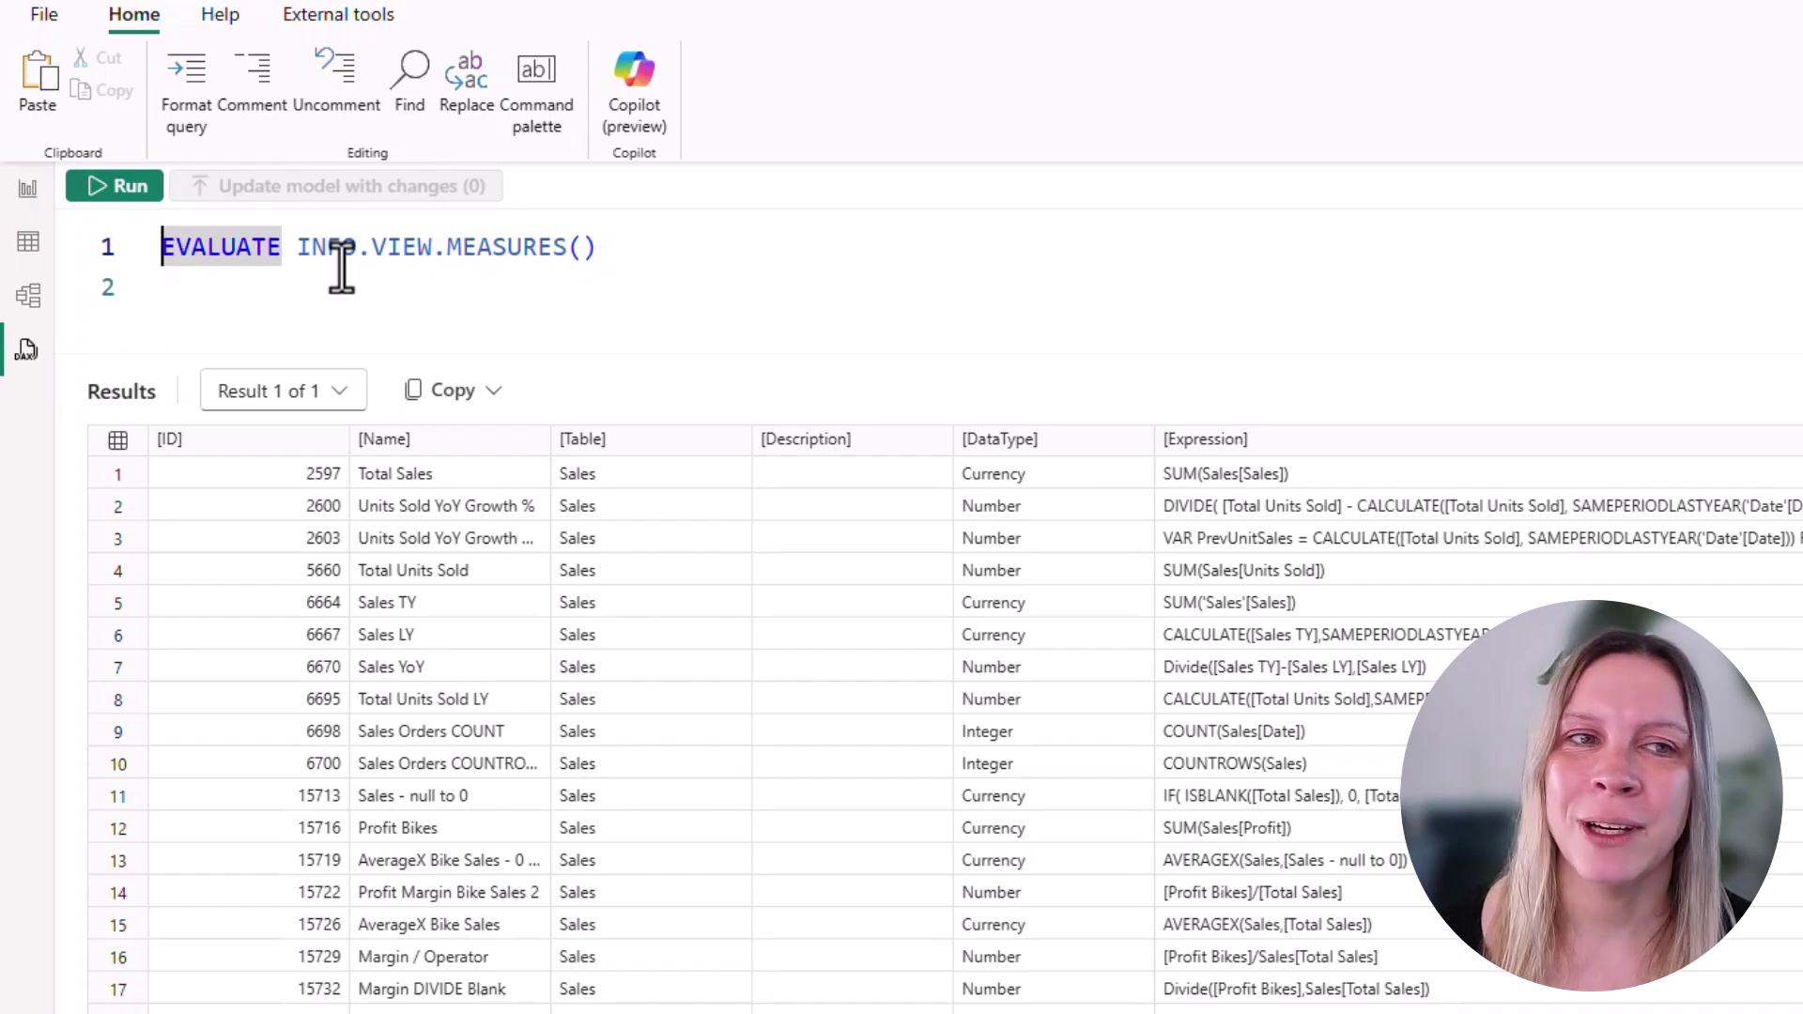
pyautogui.click(669, 256)
pyautogui.click(131, 186)
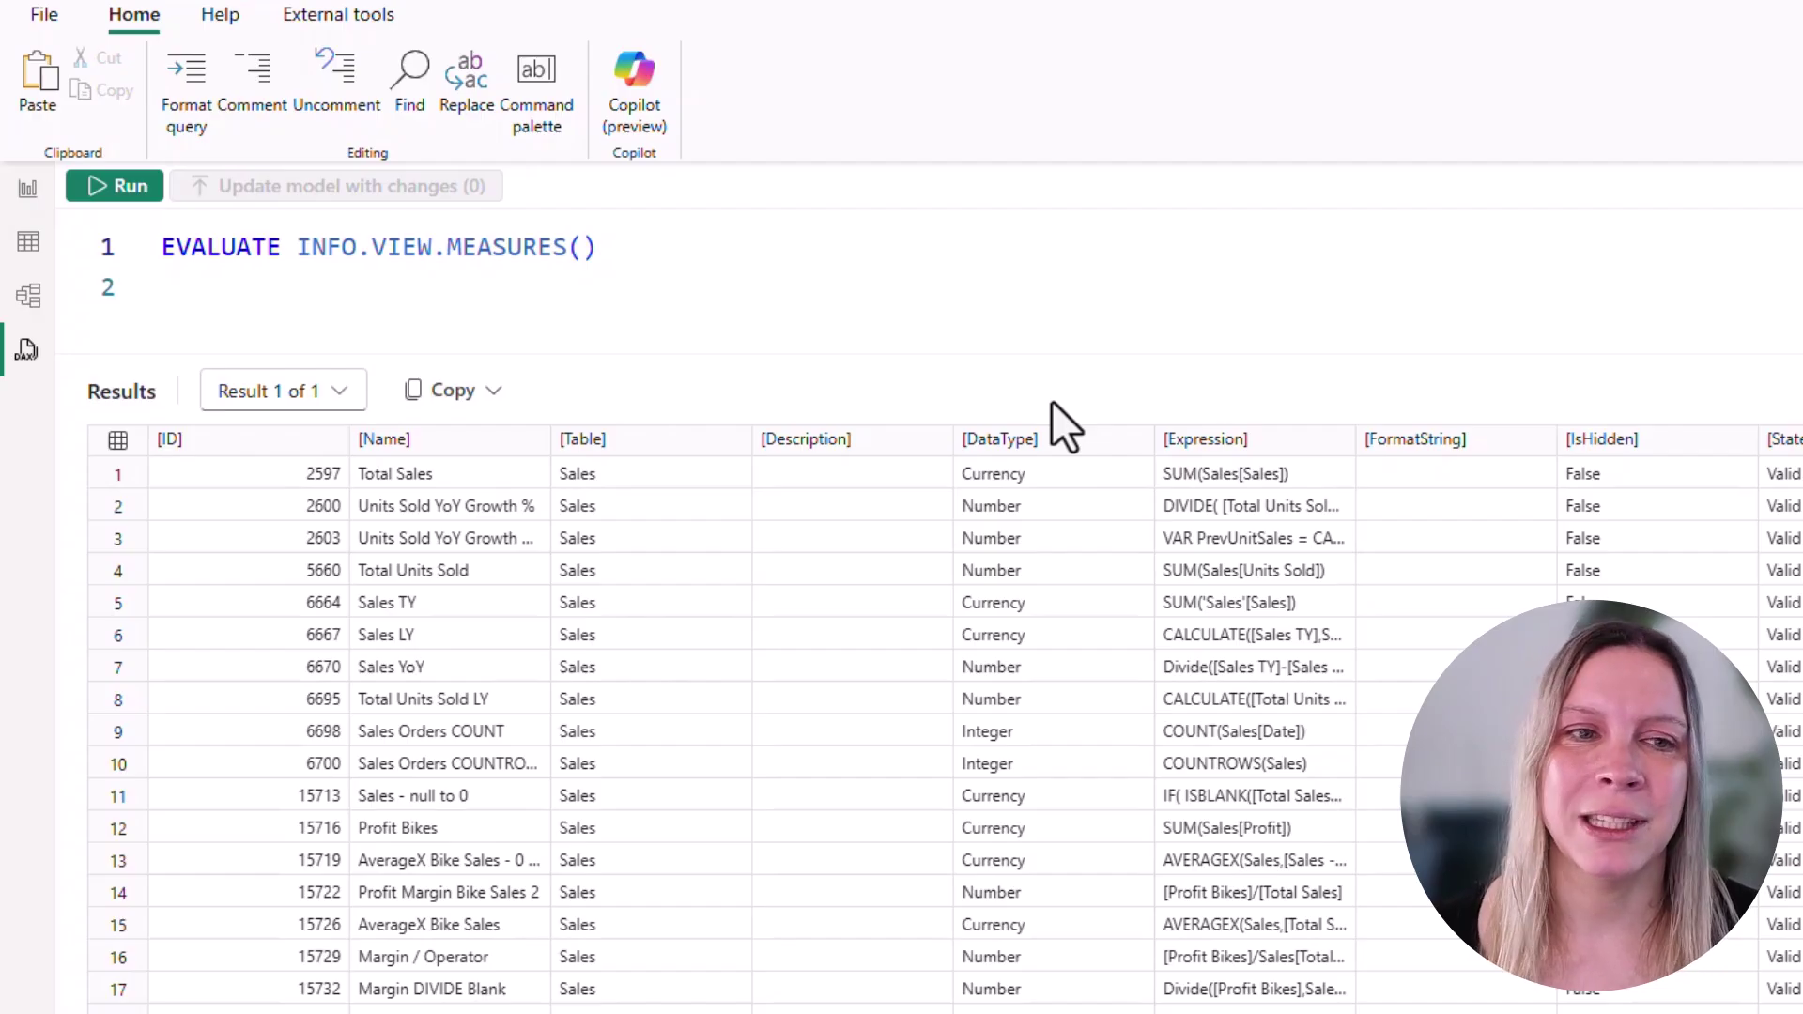
# Change the query to EVALUATE INFO.VIEW.Tables() and run it to list the model's tables
pyautogui.doubleClick(499, 246)
pyautogui.write('Tables')
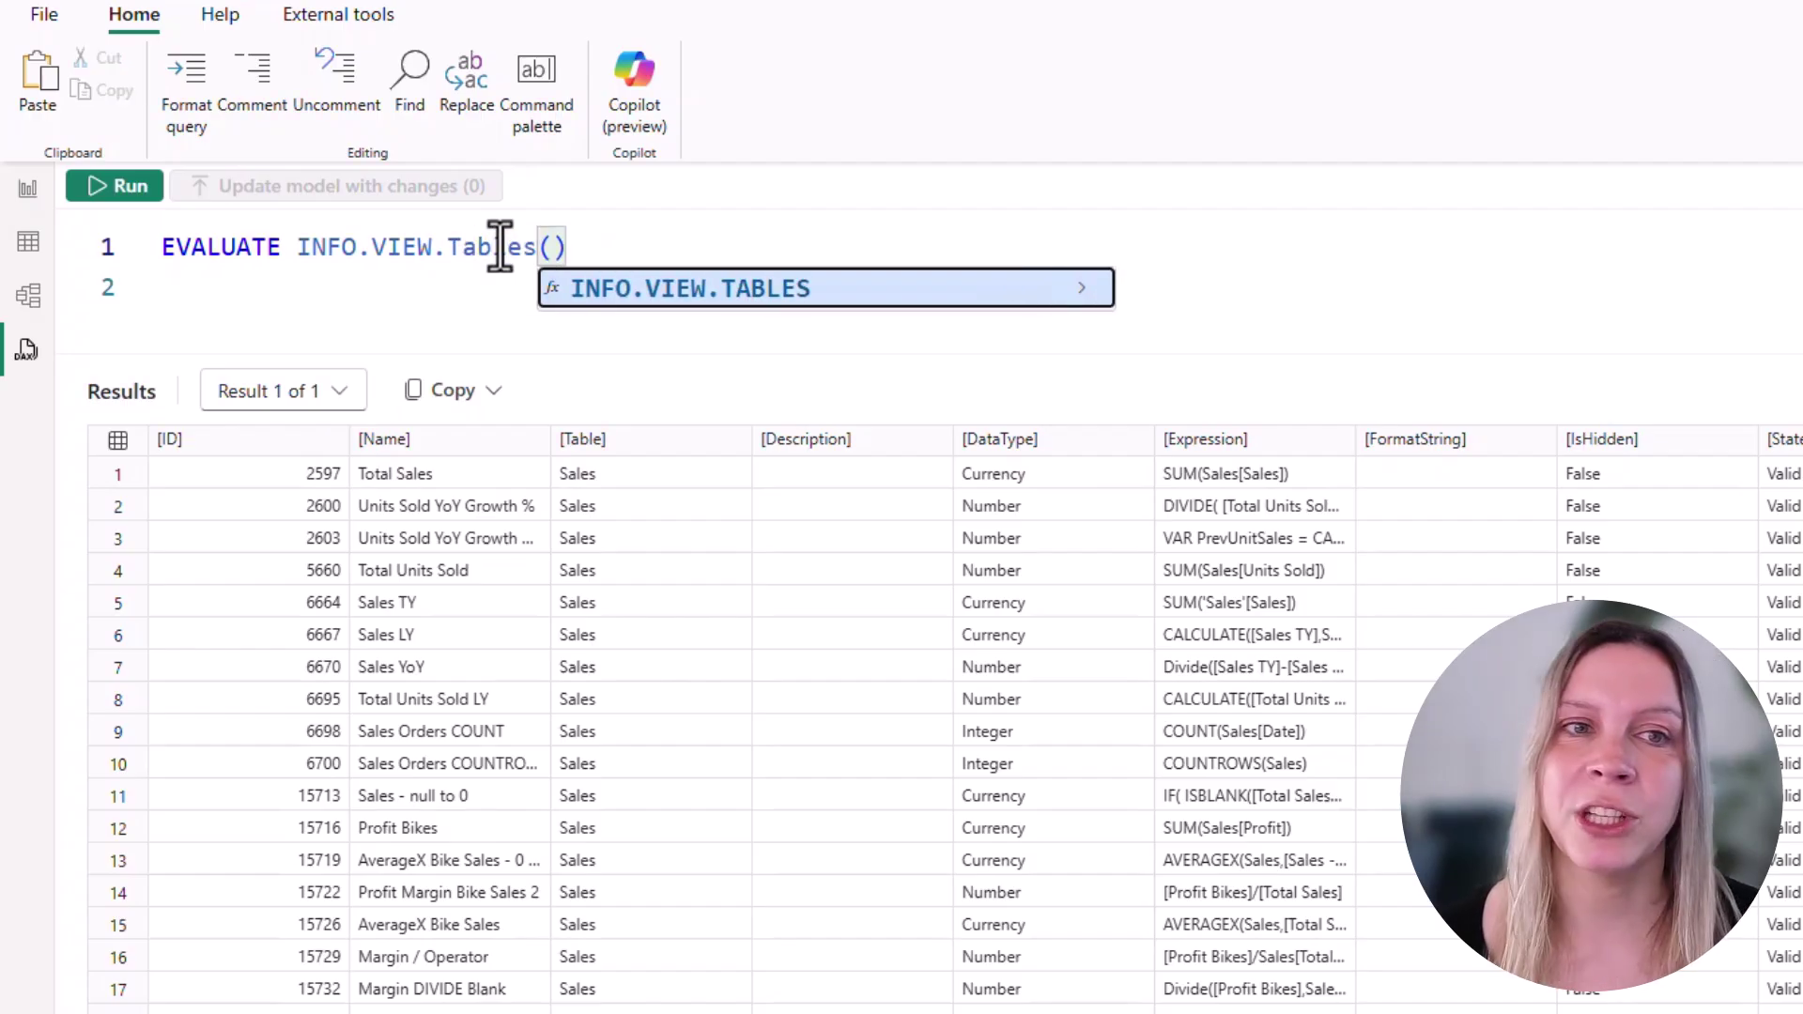
pyautogui.press('F5')
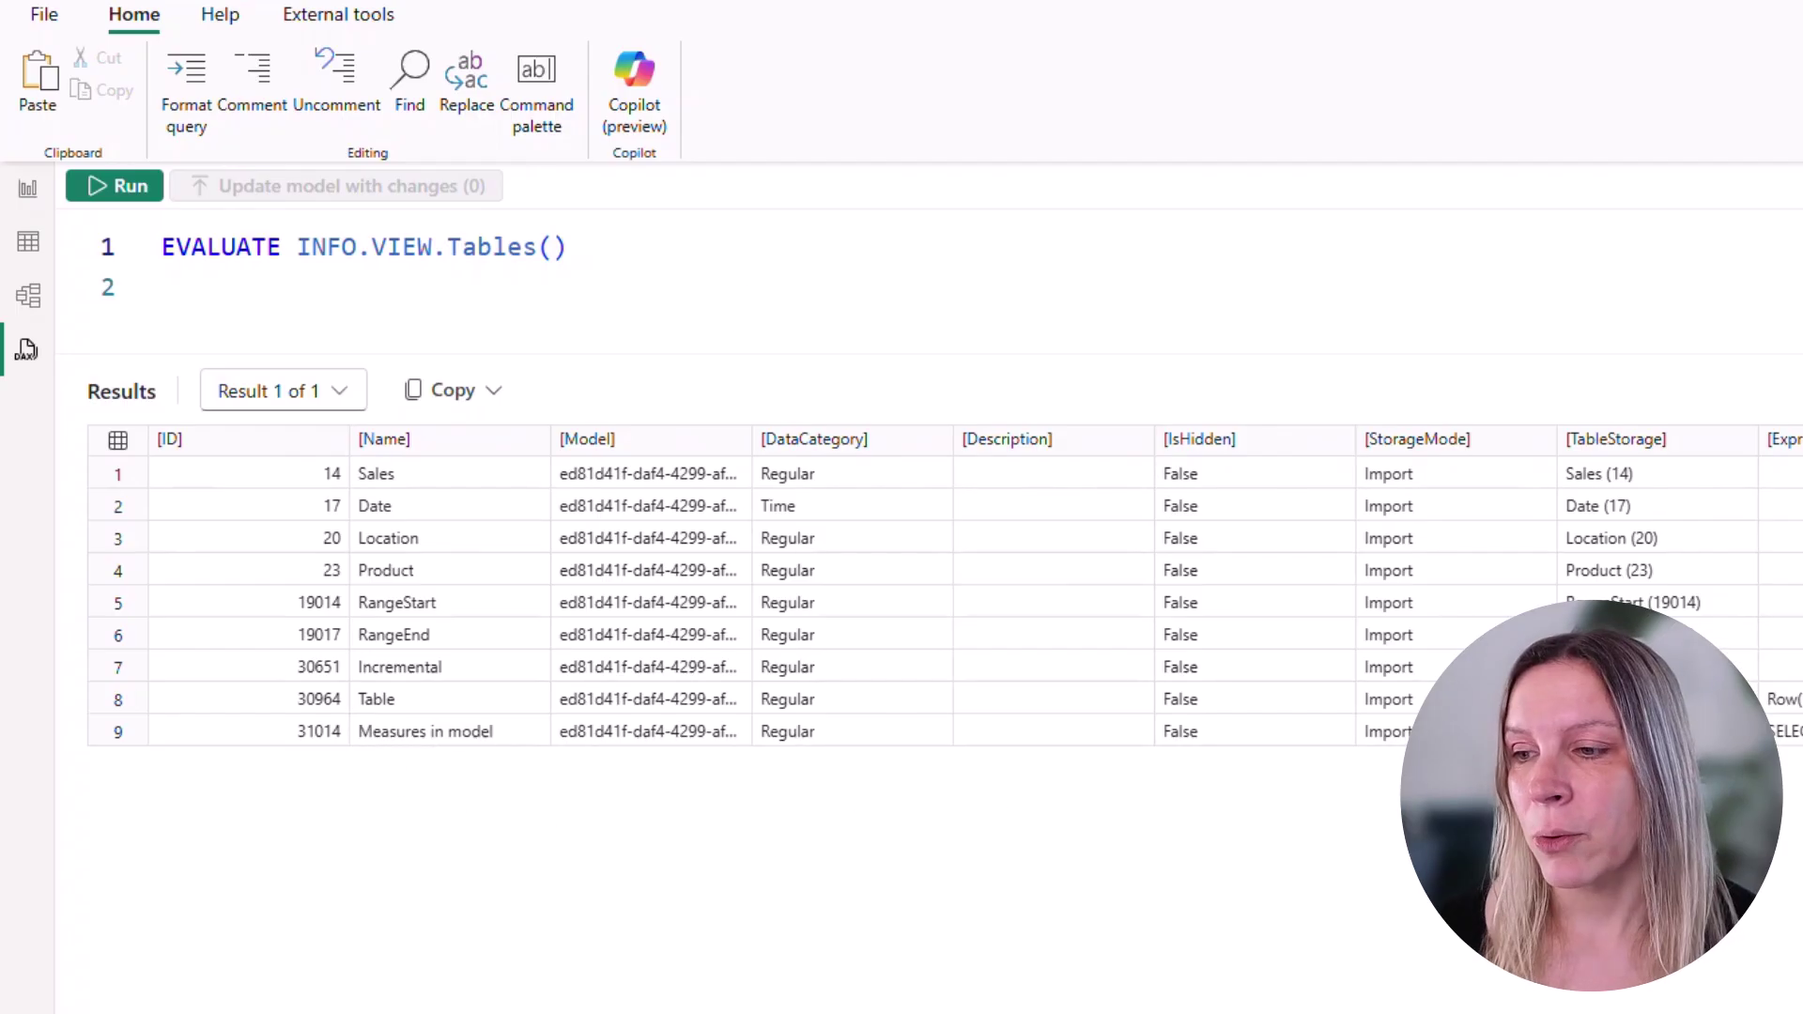
# Change the query to INFO.VIEW.Columns() and run it to list all columns
pyautogui.doubleClick(469, 249)
pyautogui.write('C')
pyautogui.press('Tab')
pyautogui.press('F5')
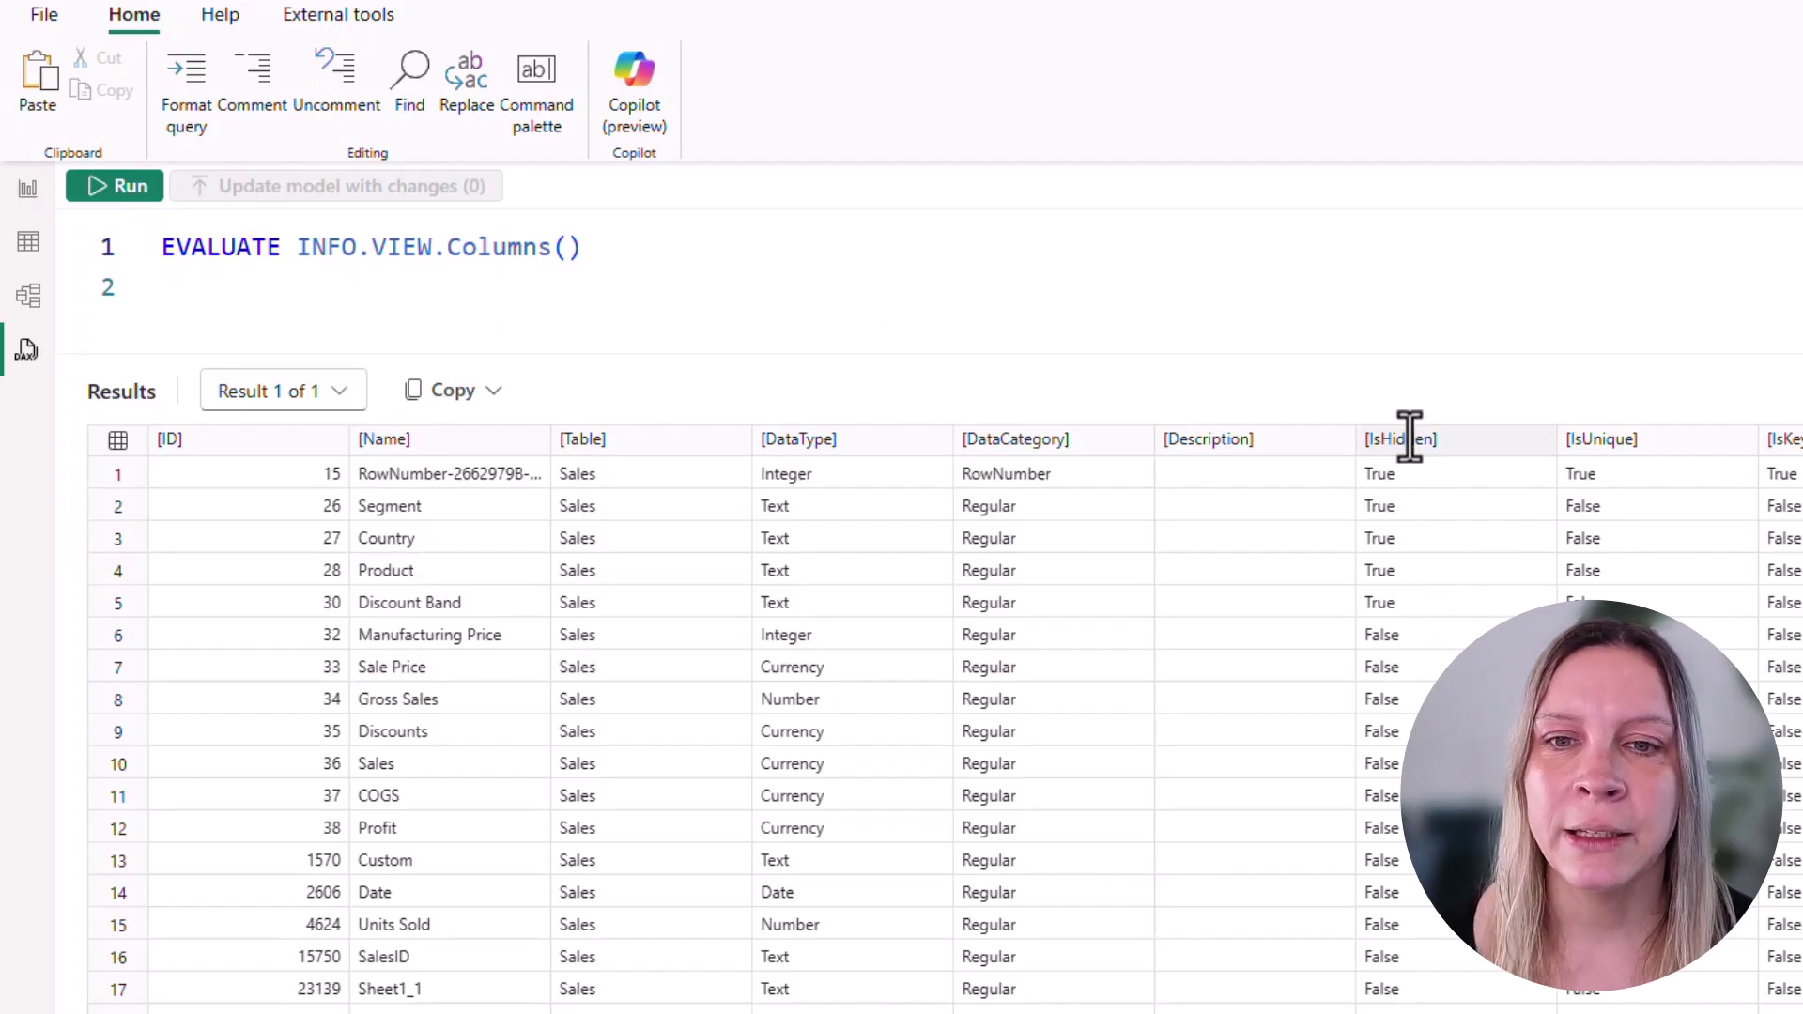
pyautogui.doubleClick(493, 249)
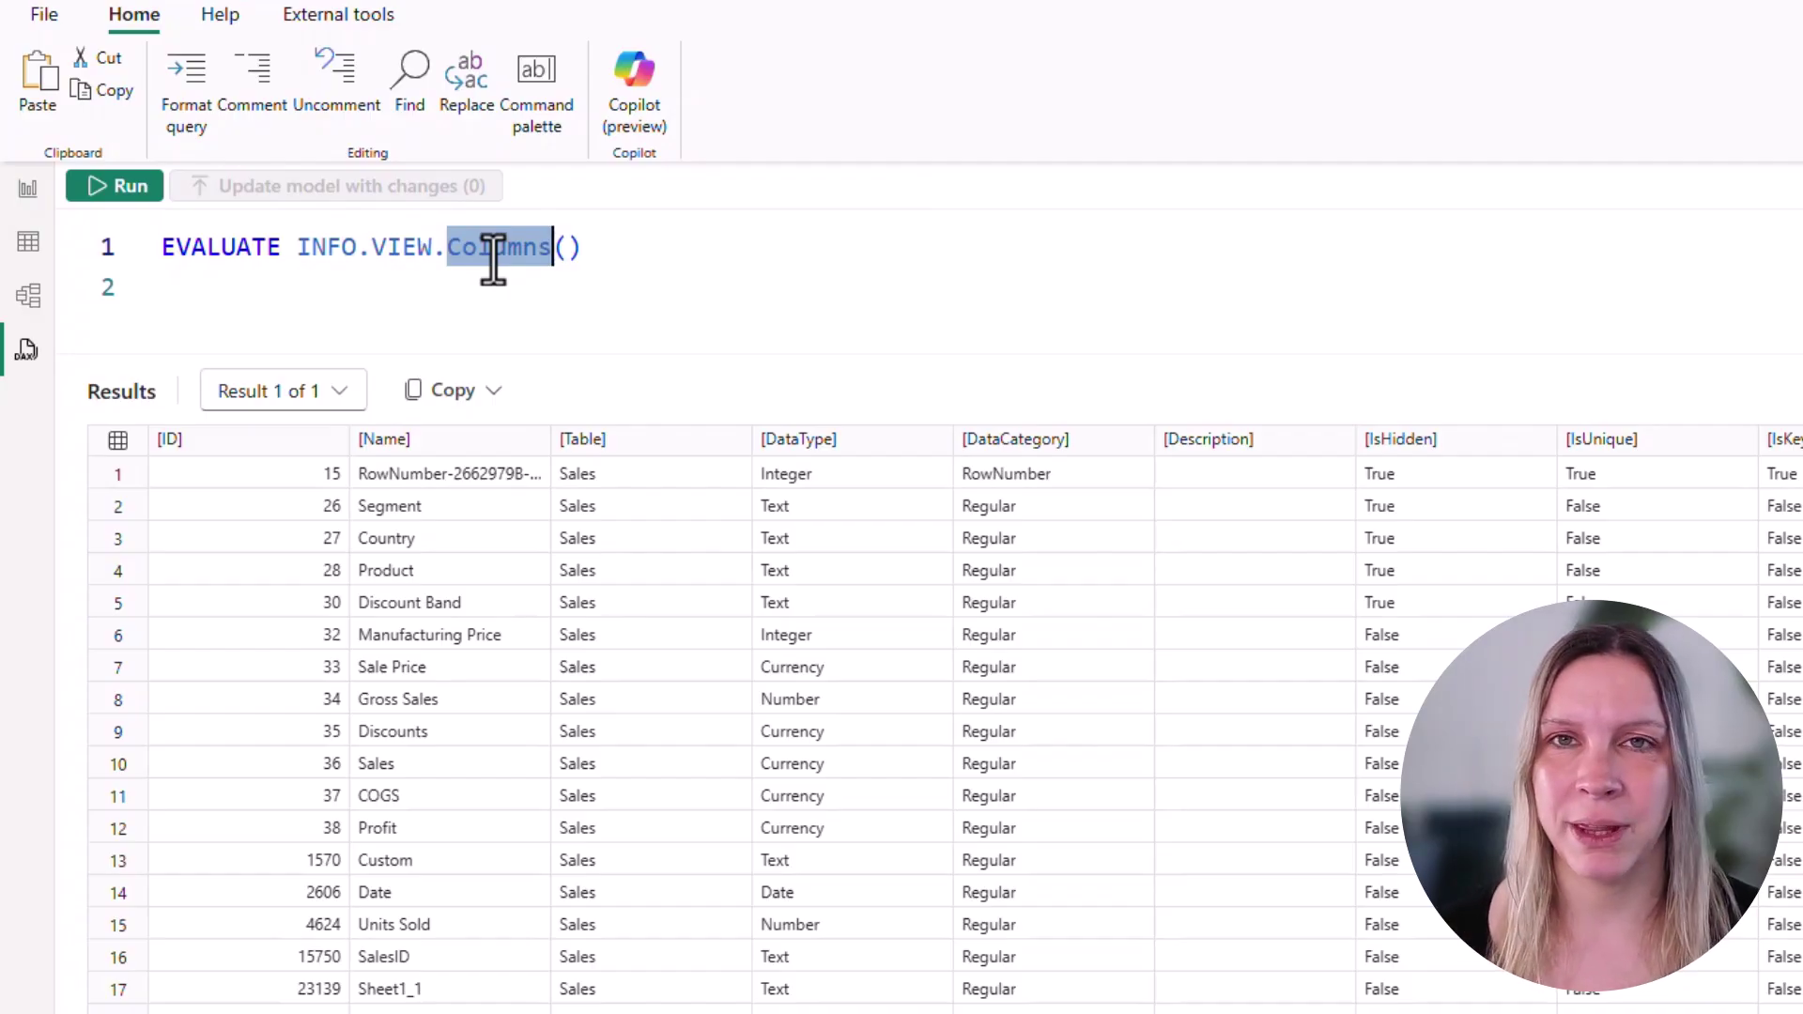
# Run EVALUATE INFO.VIEW.RELATIONSHIPS() and widen the Relationship column to read the 4 relationships
pyautogui.write('rela')
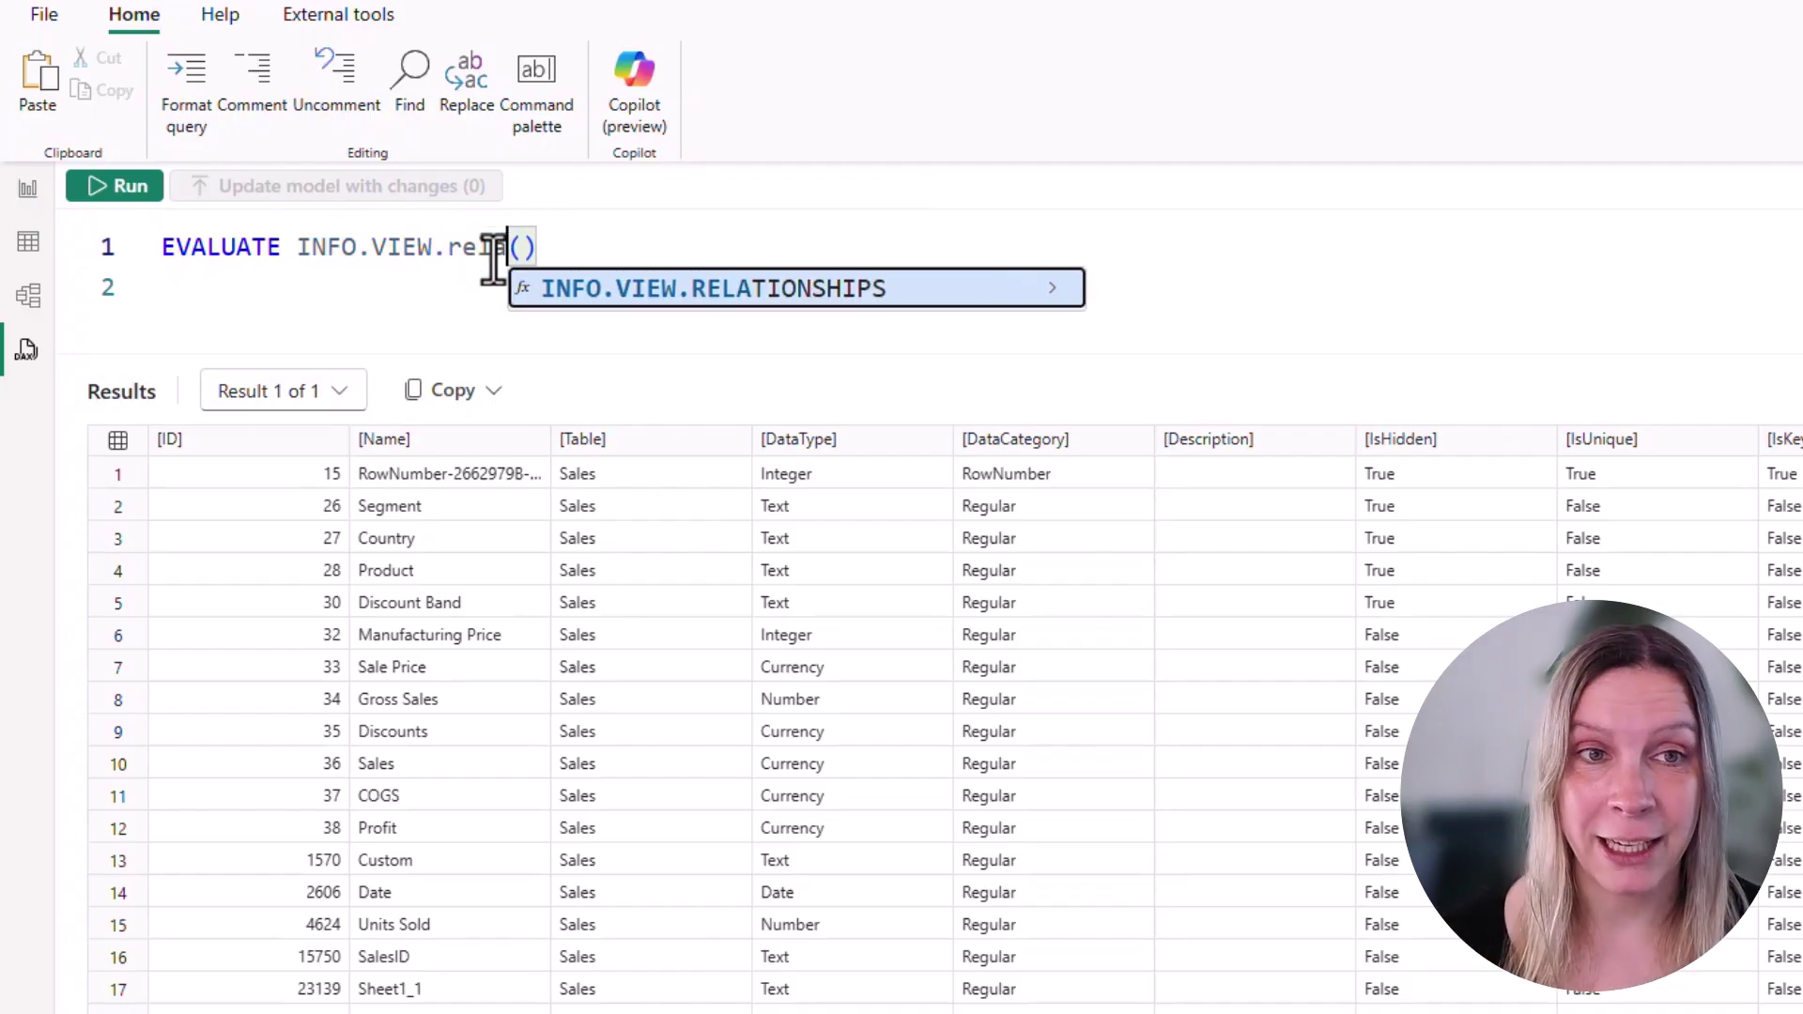
pyautogui.click(583, 288)
pyautogui.press('F5')
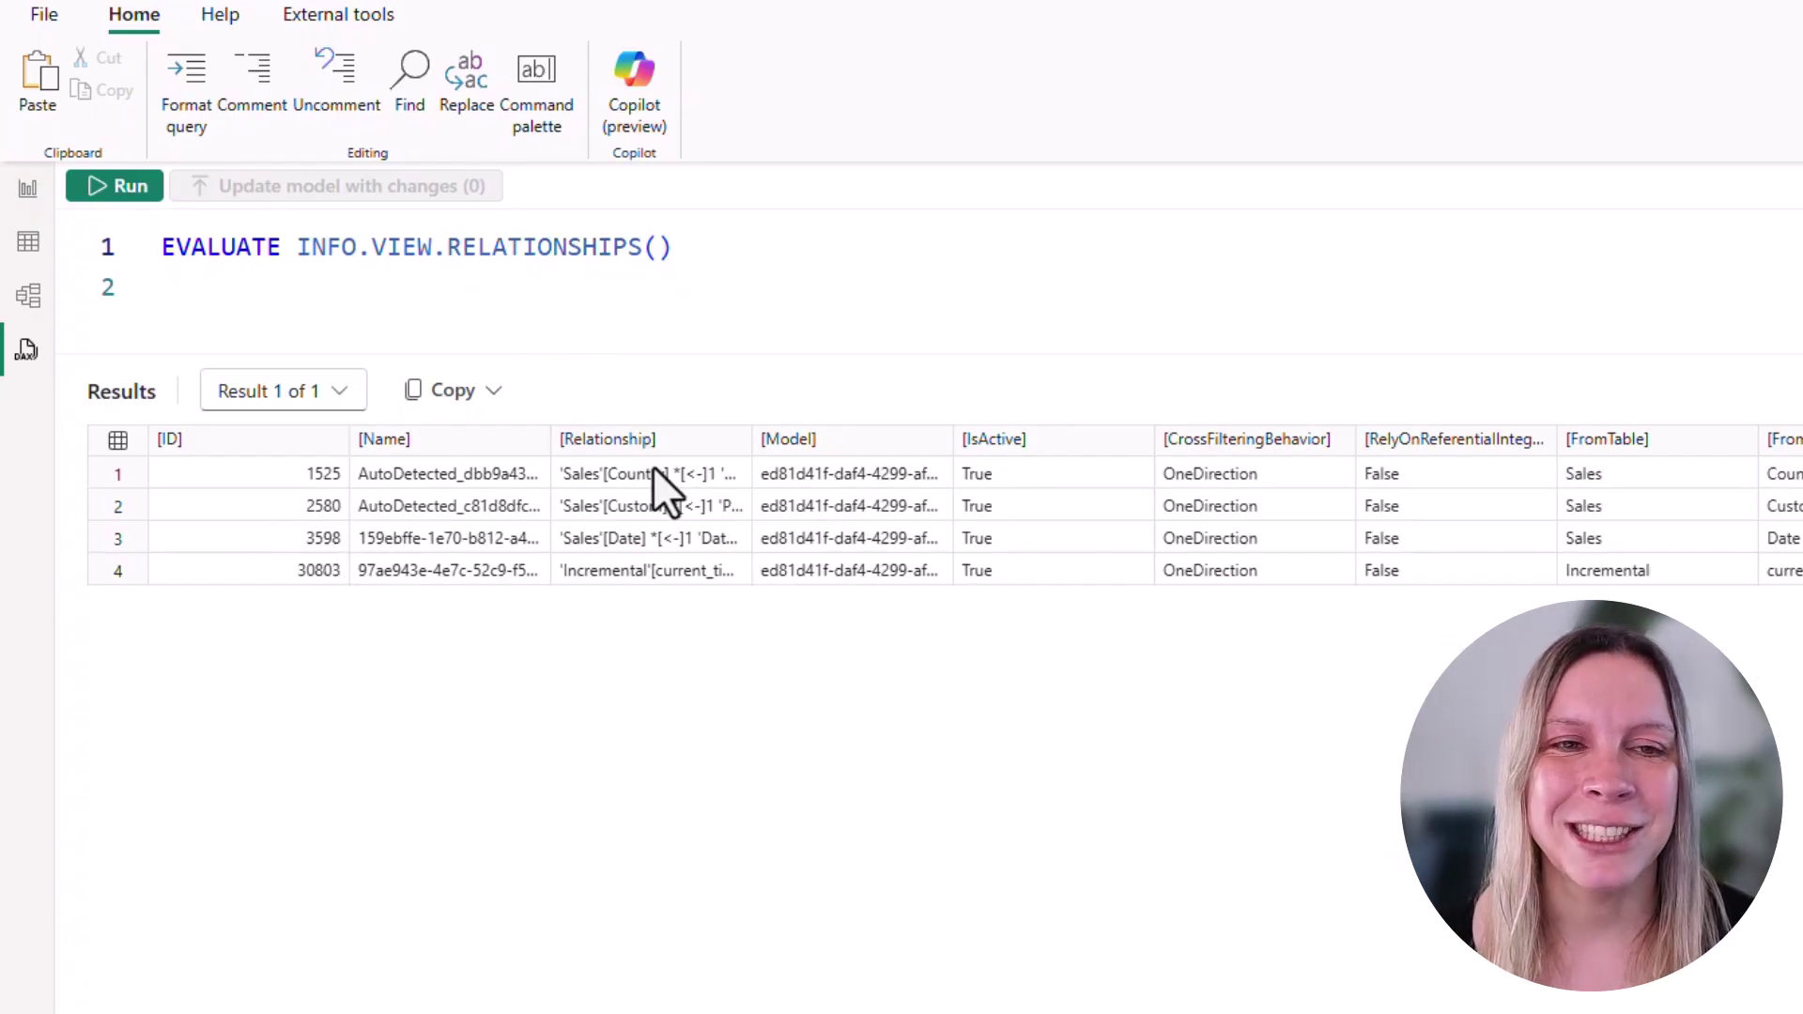
pyautogui.moveTo(750, 437)
pyautogui.mouseDown()
pyautogui.moveTo(1019, 438)
pyautogui.moveTo(748, 437)
pyautogui.mouseUp()
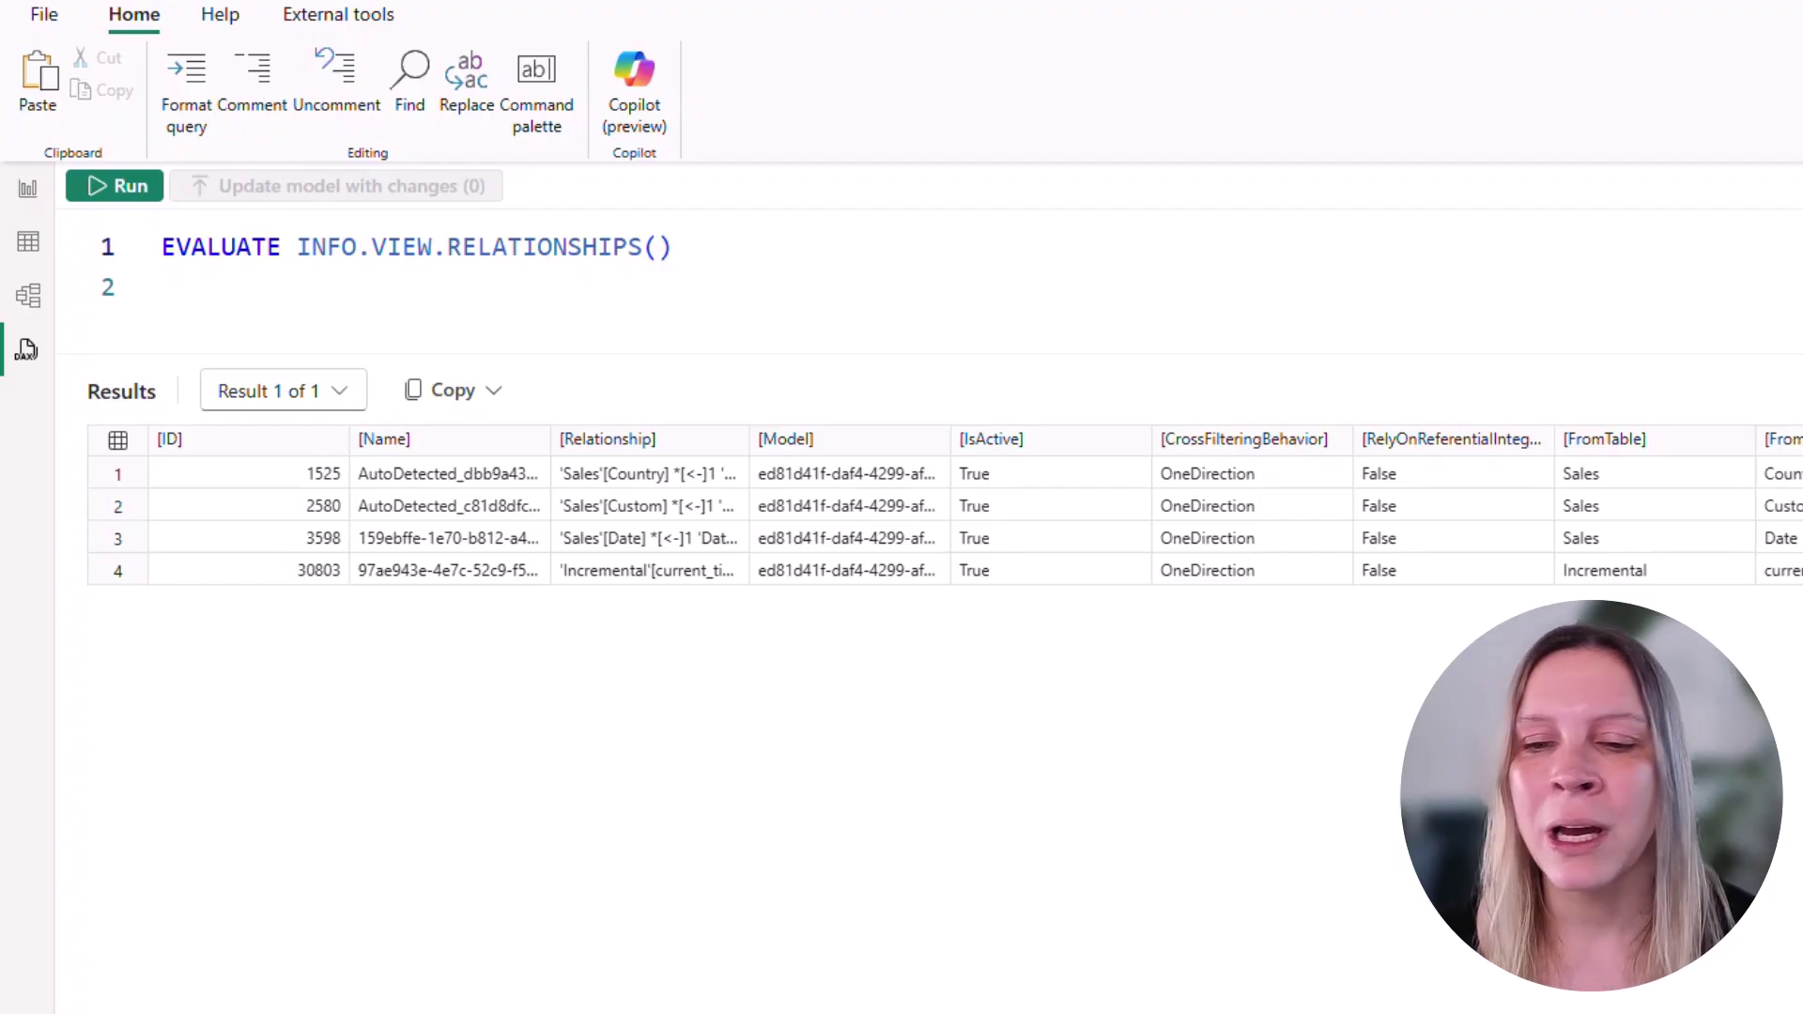
pyautogui.hscroll(5, 251, 543)
pyautogui.hscroll(-5, 251, 544)
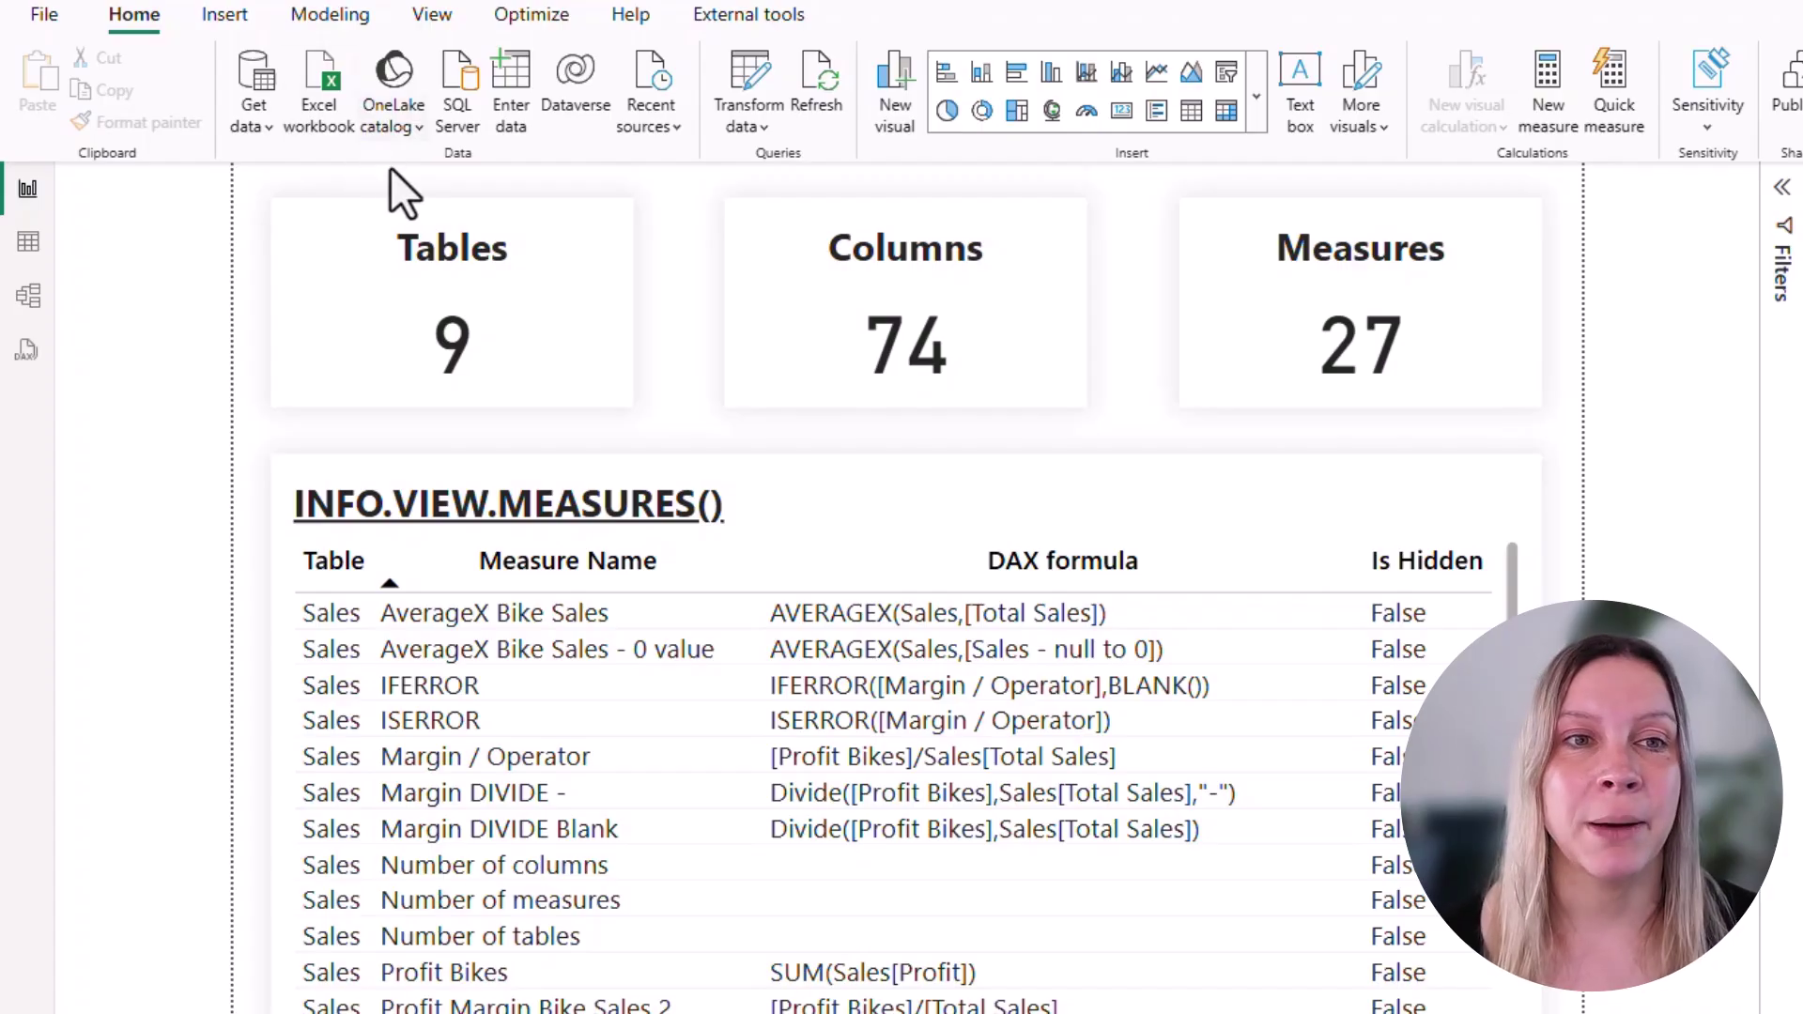
pyautogui.click(318, 350)
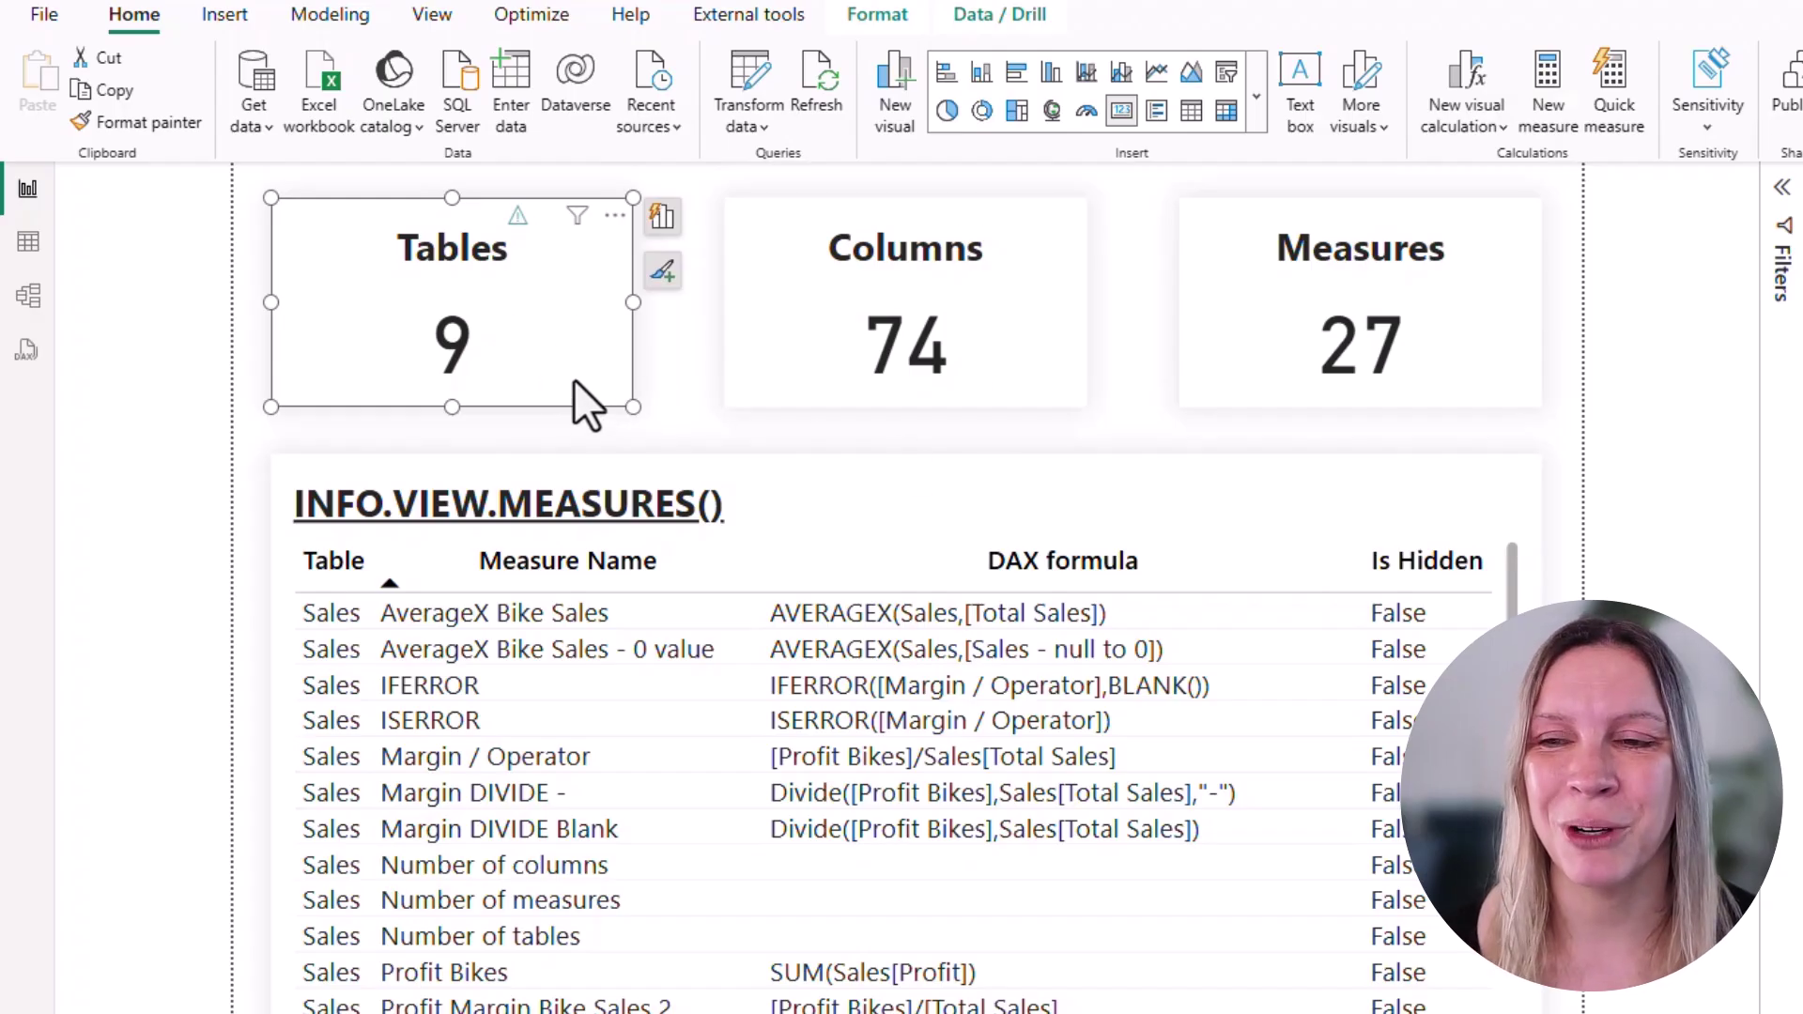
pyautogui.click(531, 385)
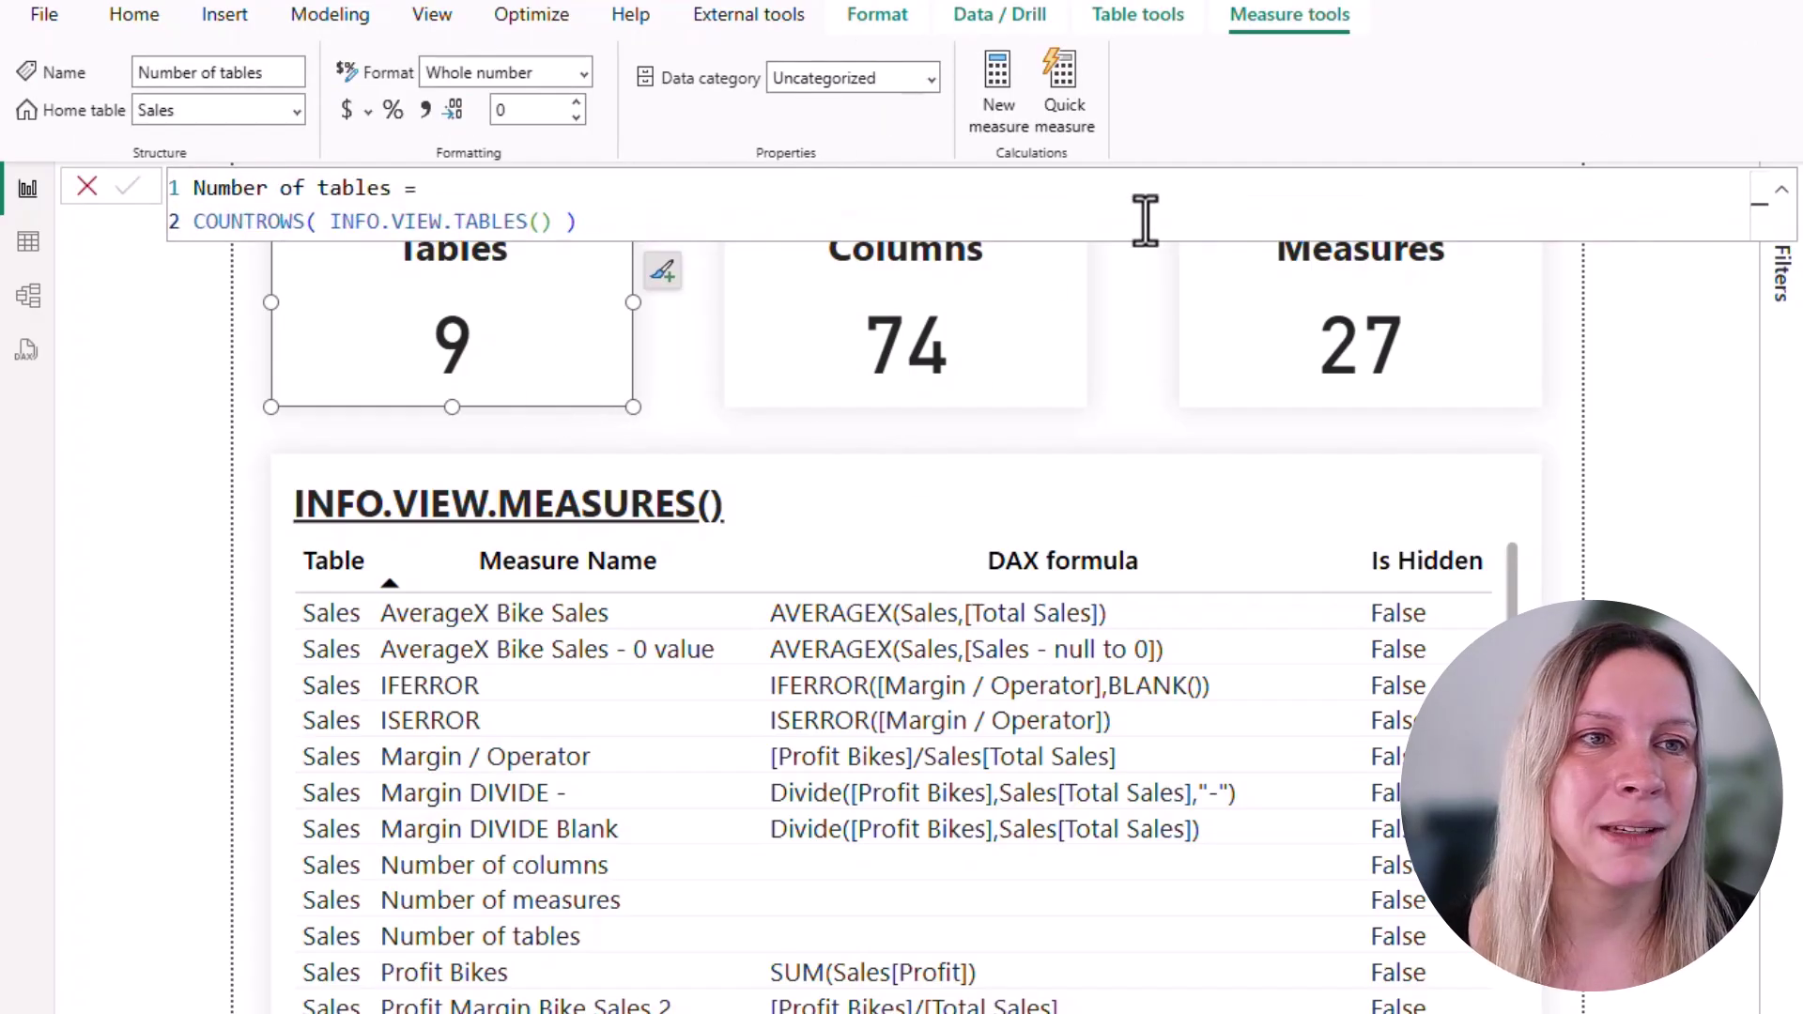
pyautogui.keyDown('ctrl'); pyautogui.scroll(3, 1141, 220); pyautogui.keyUp('ctrl')
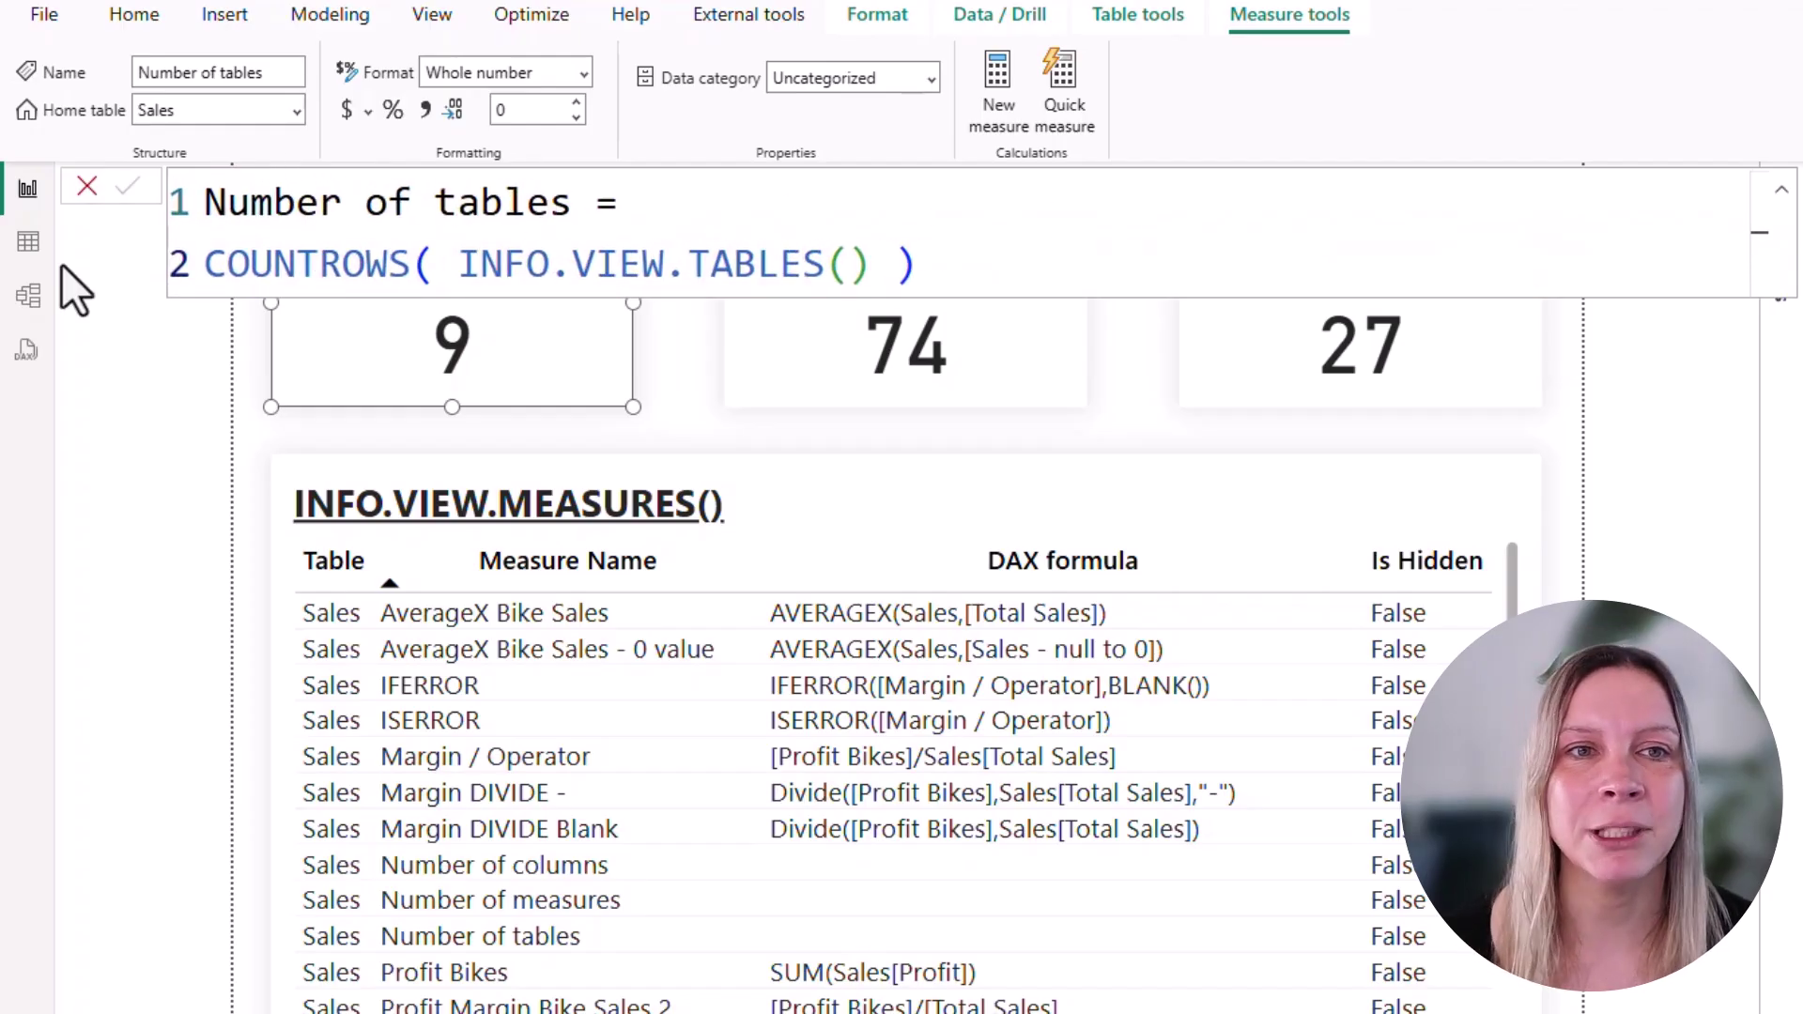
pyautogui.click(457, 263)
pyautogui.moveTo(484, 263); pyautogui.dragTo(875, 270)
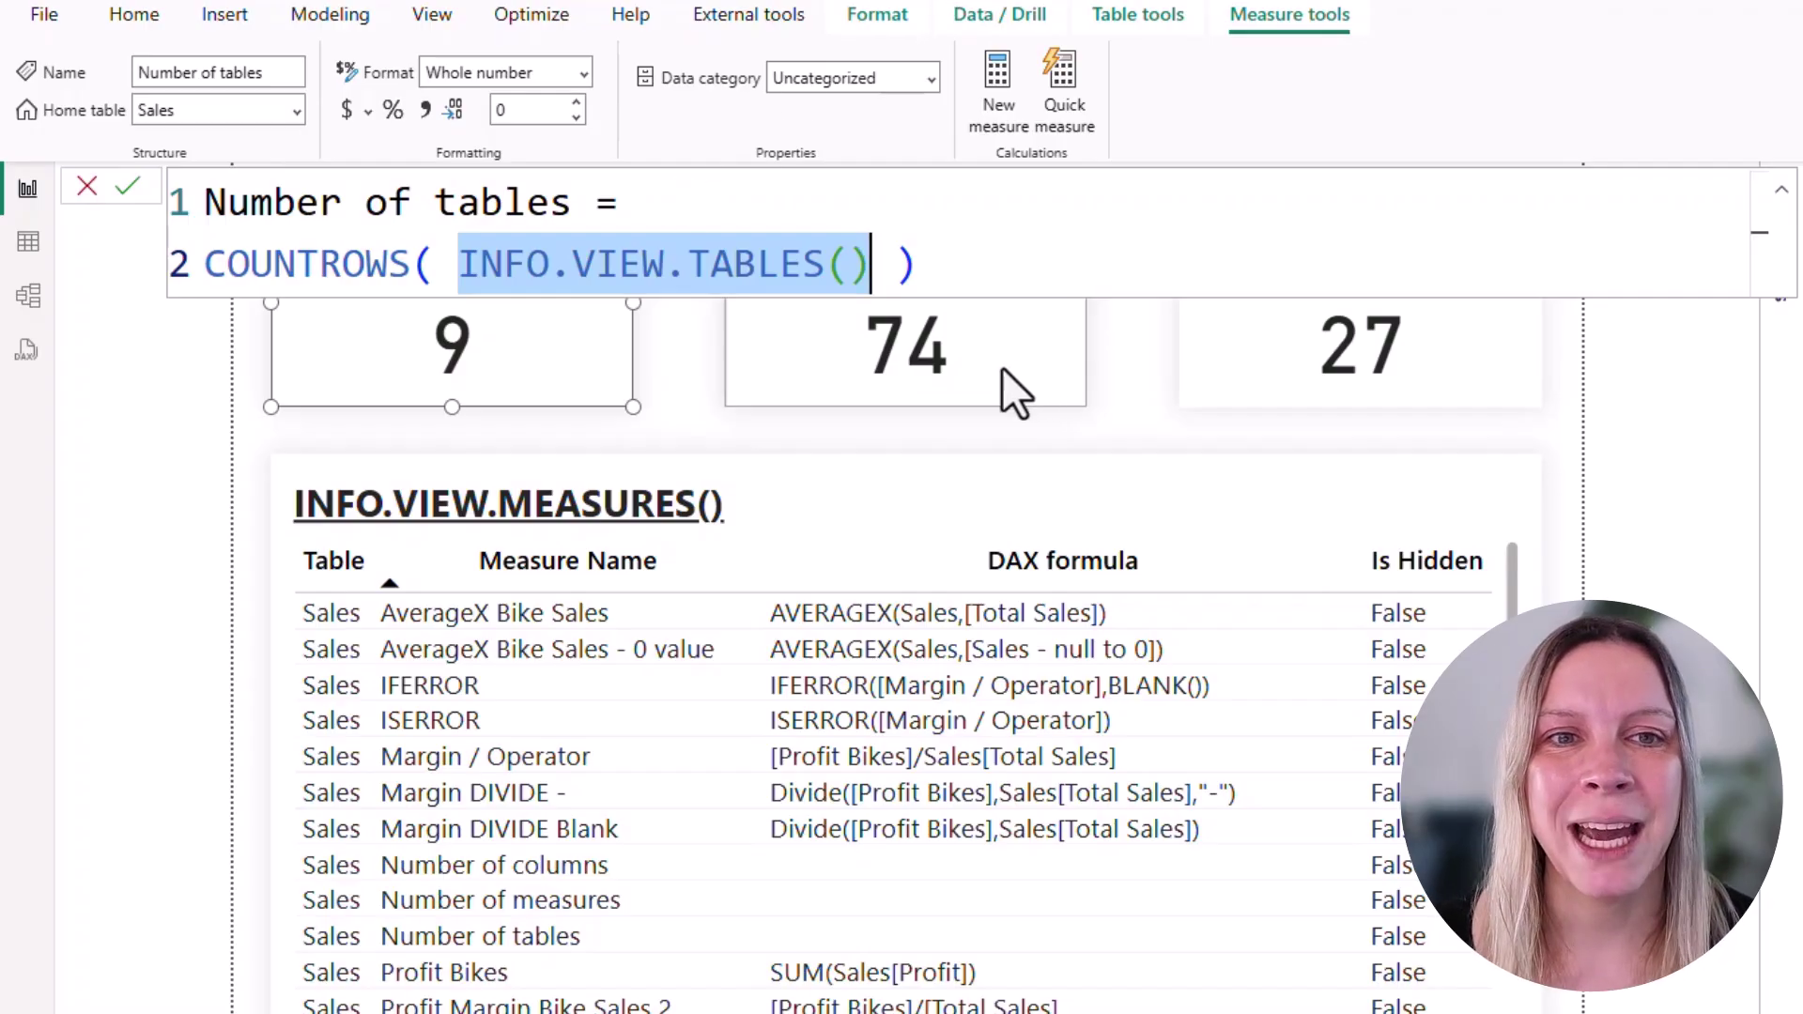
pyautogui.click(781, 387)
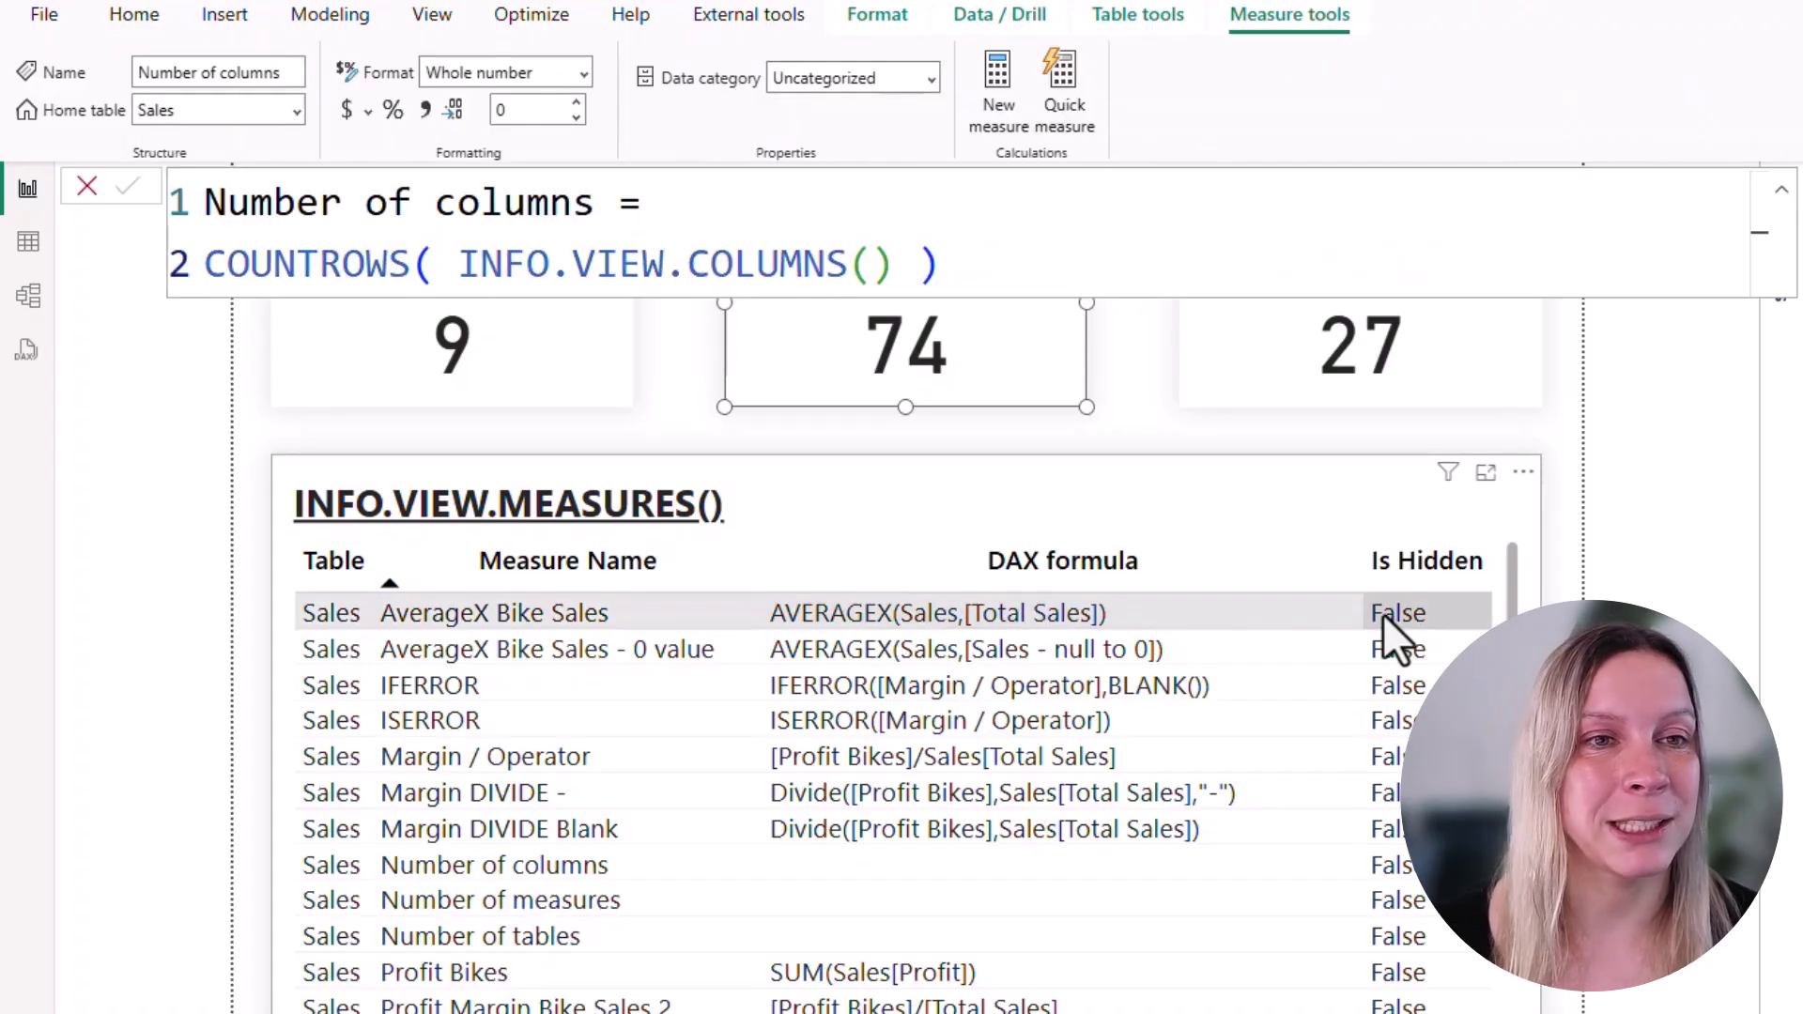
pyautogui.click(1360, 367)
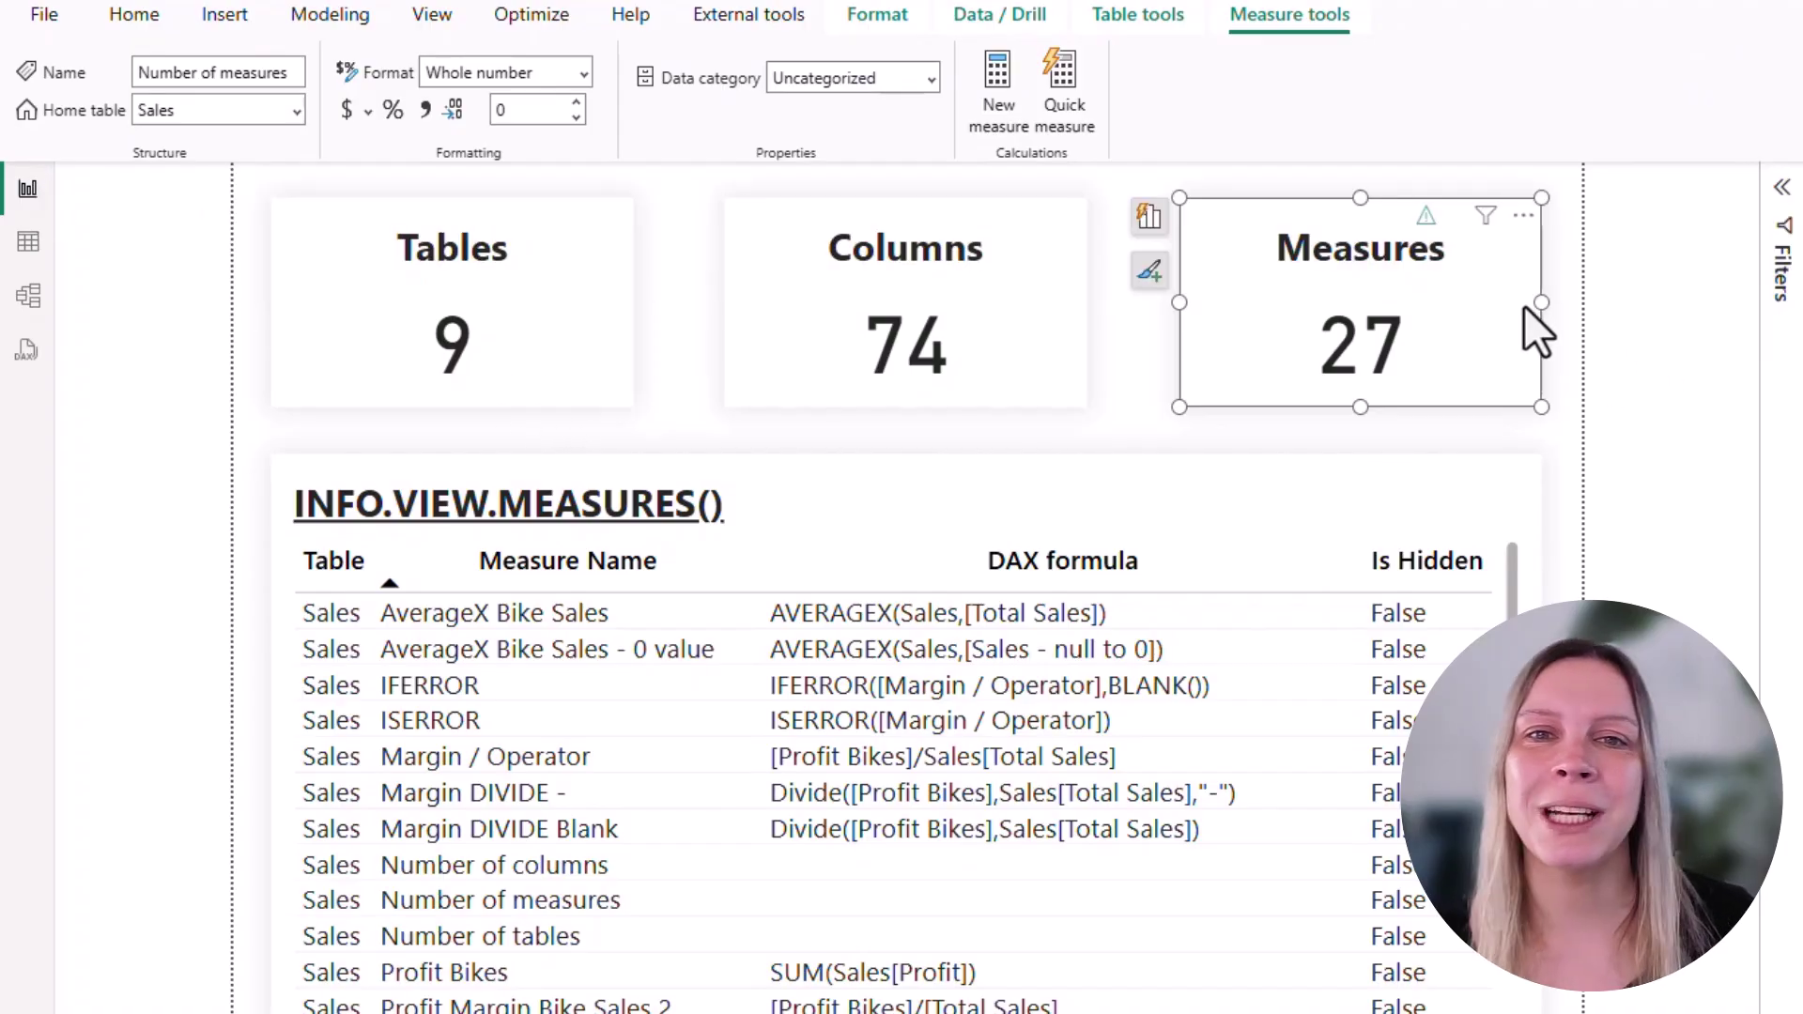
pyautogui.click(183, 723)
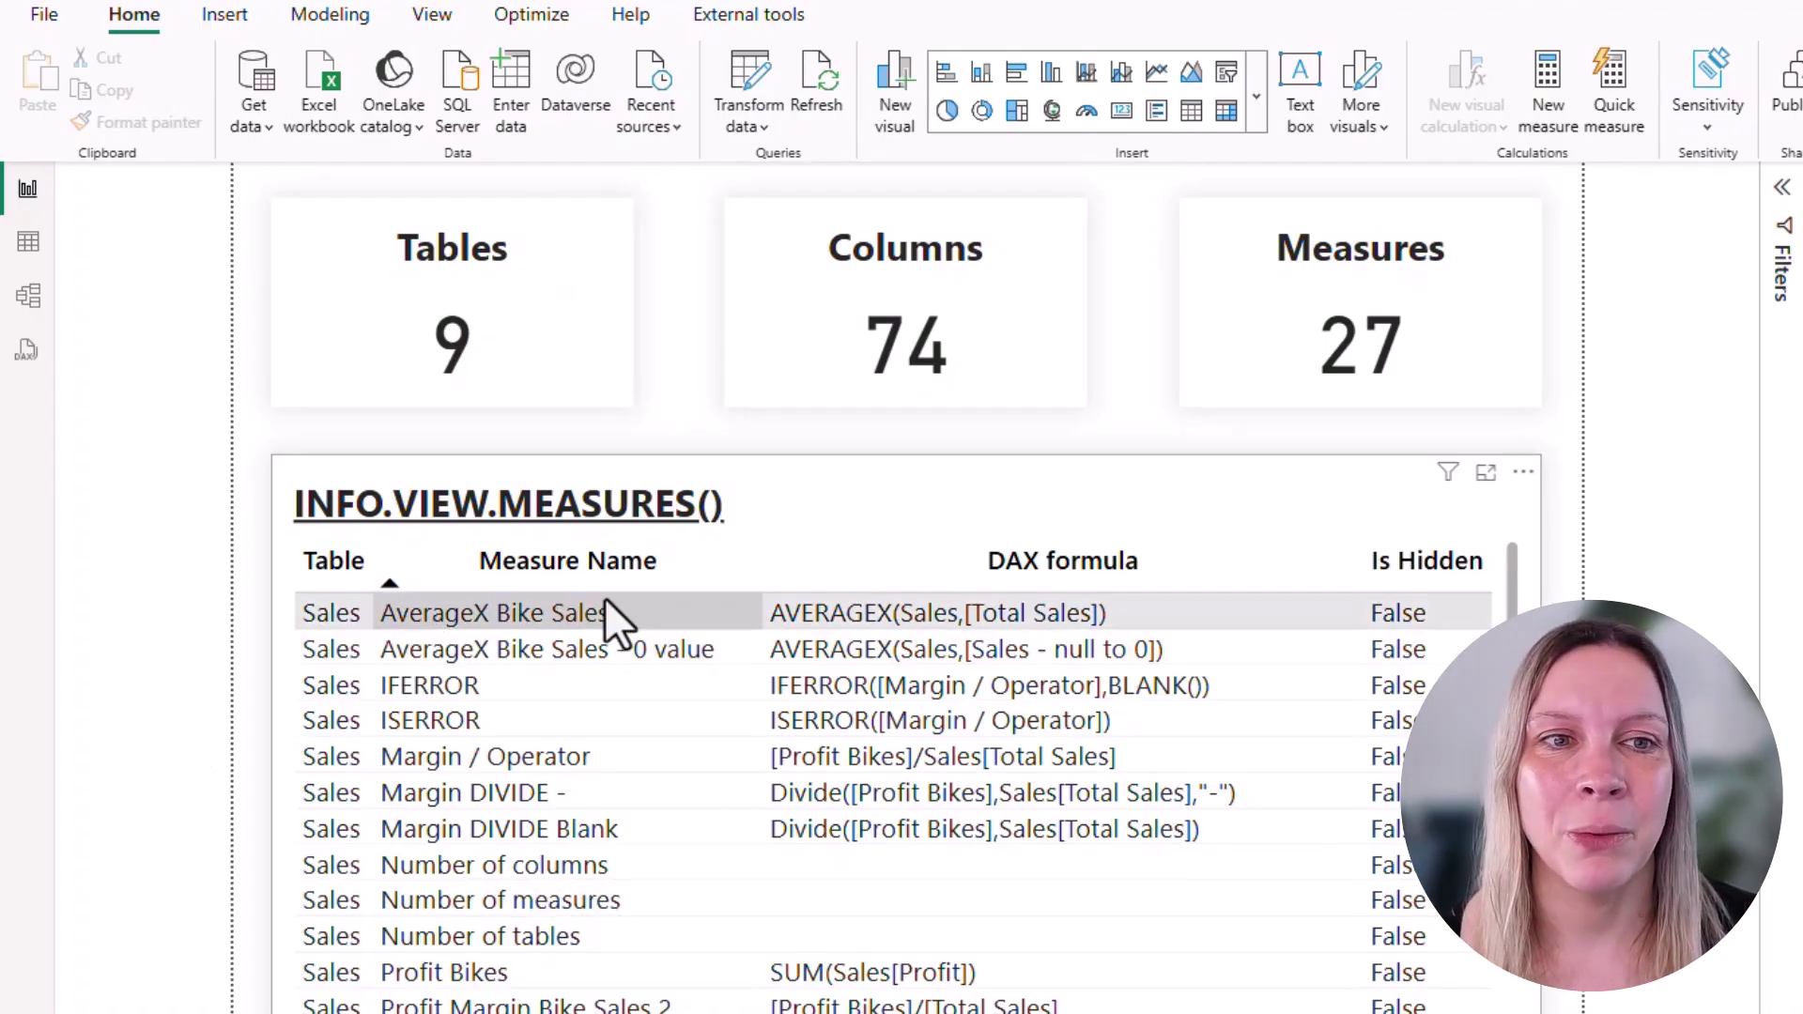
pyautogui.click(927, 464)
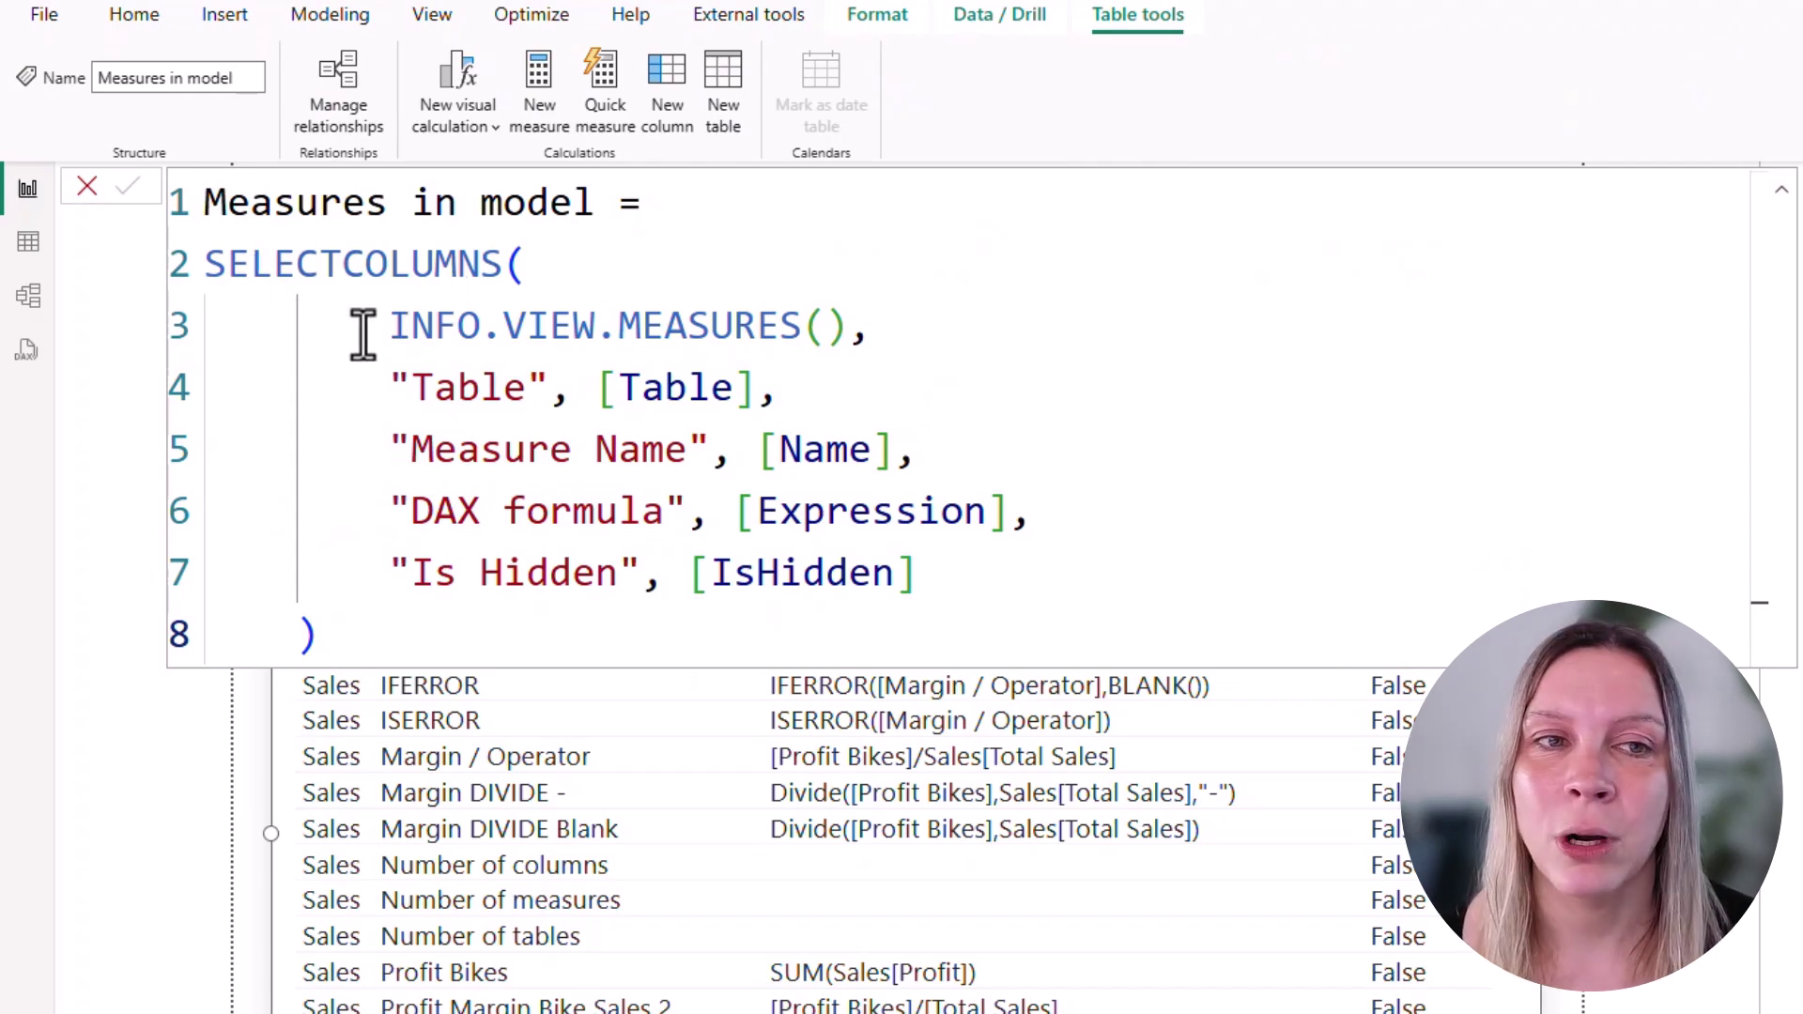
# Review the SELECTCOLUMNS formula's INFO.VIEW.MEASURES() source and its Table, Name, Expression, IsHidden mappings
pyautogui.moveTo(370, 322); pyautogui.dragTo(843, 319)
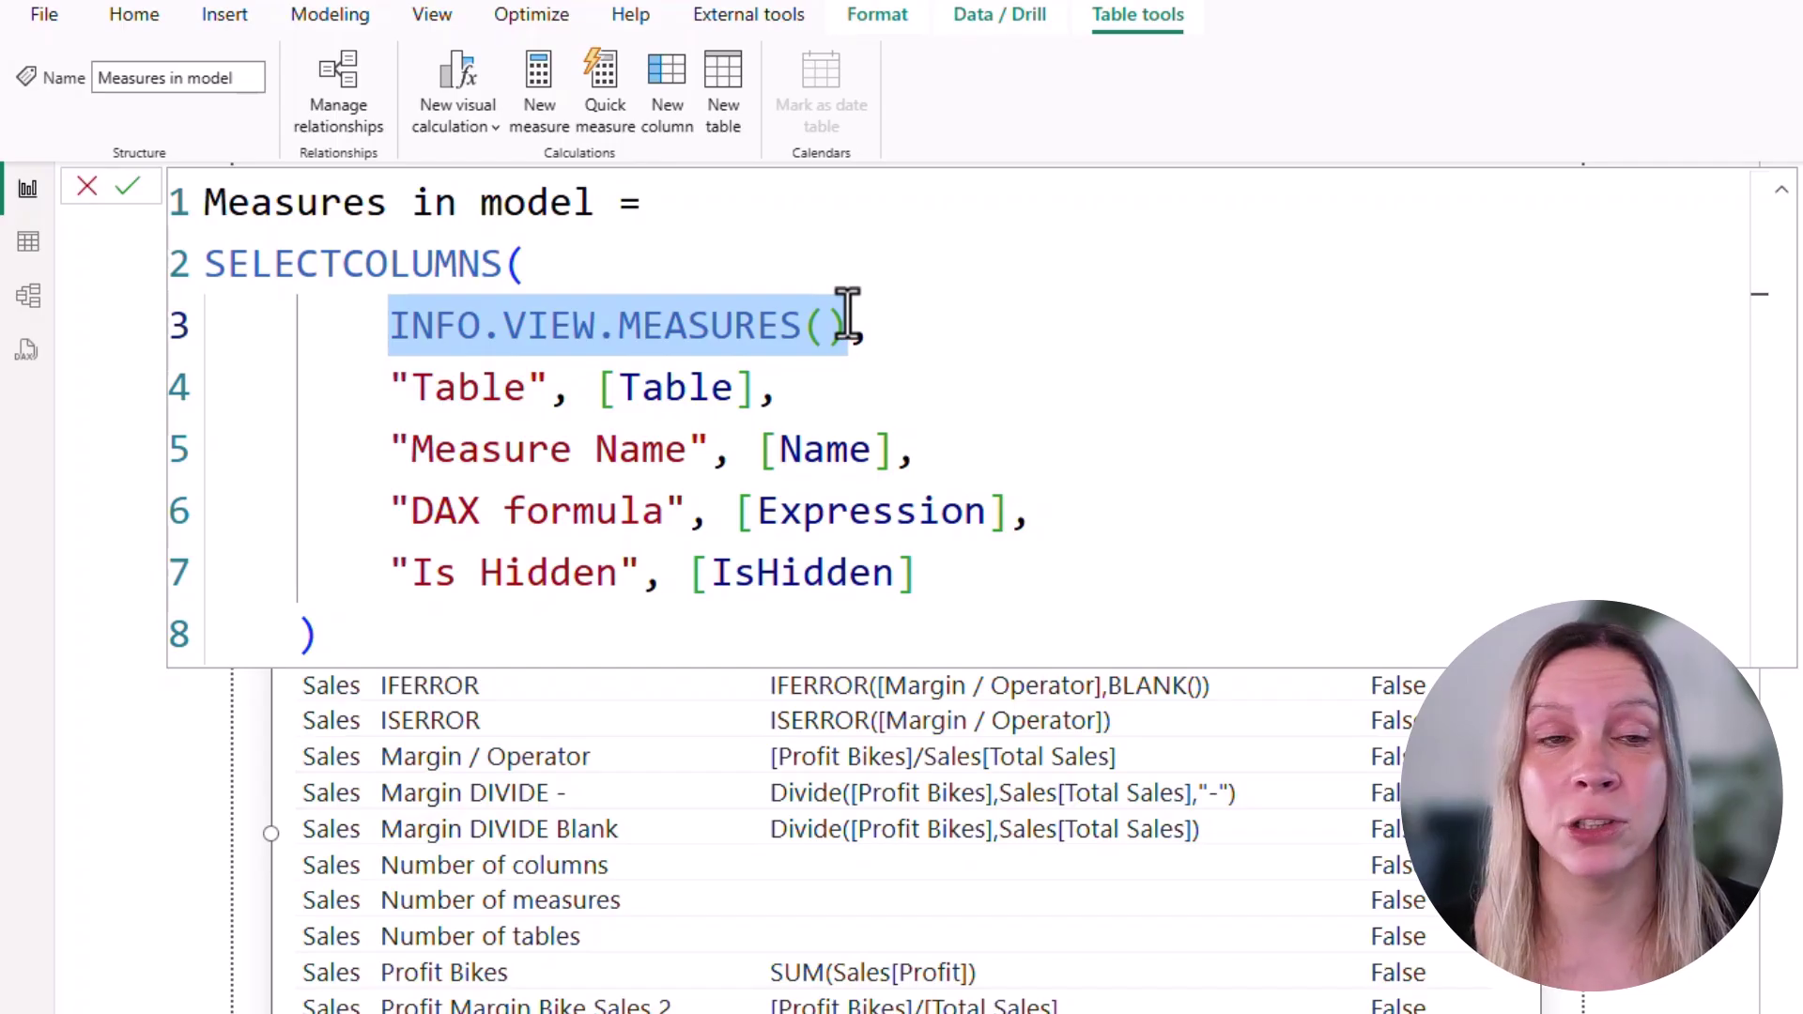
pyautogui.click(1005, 510)
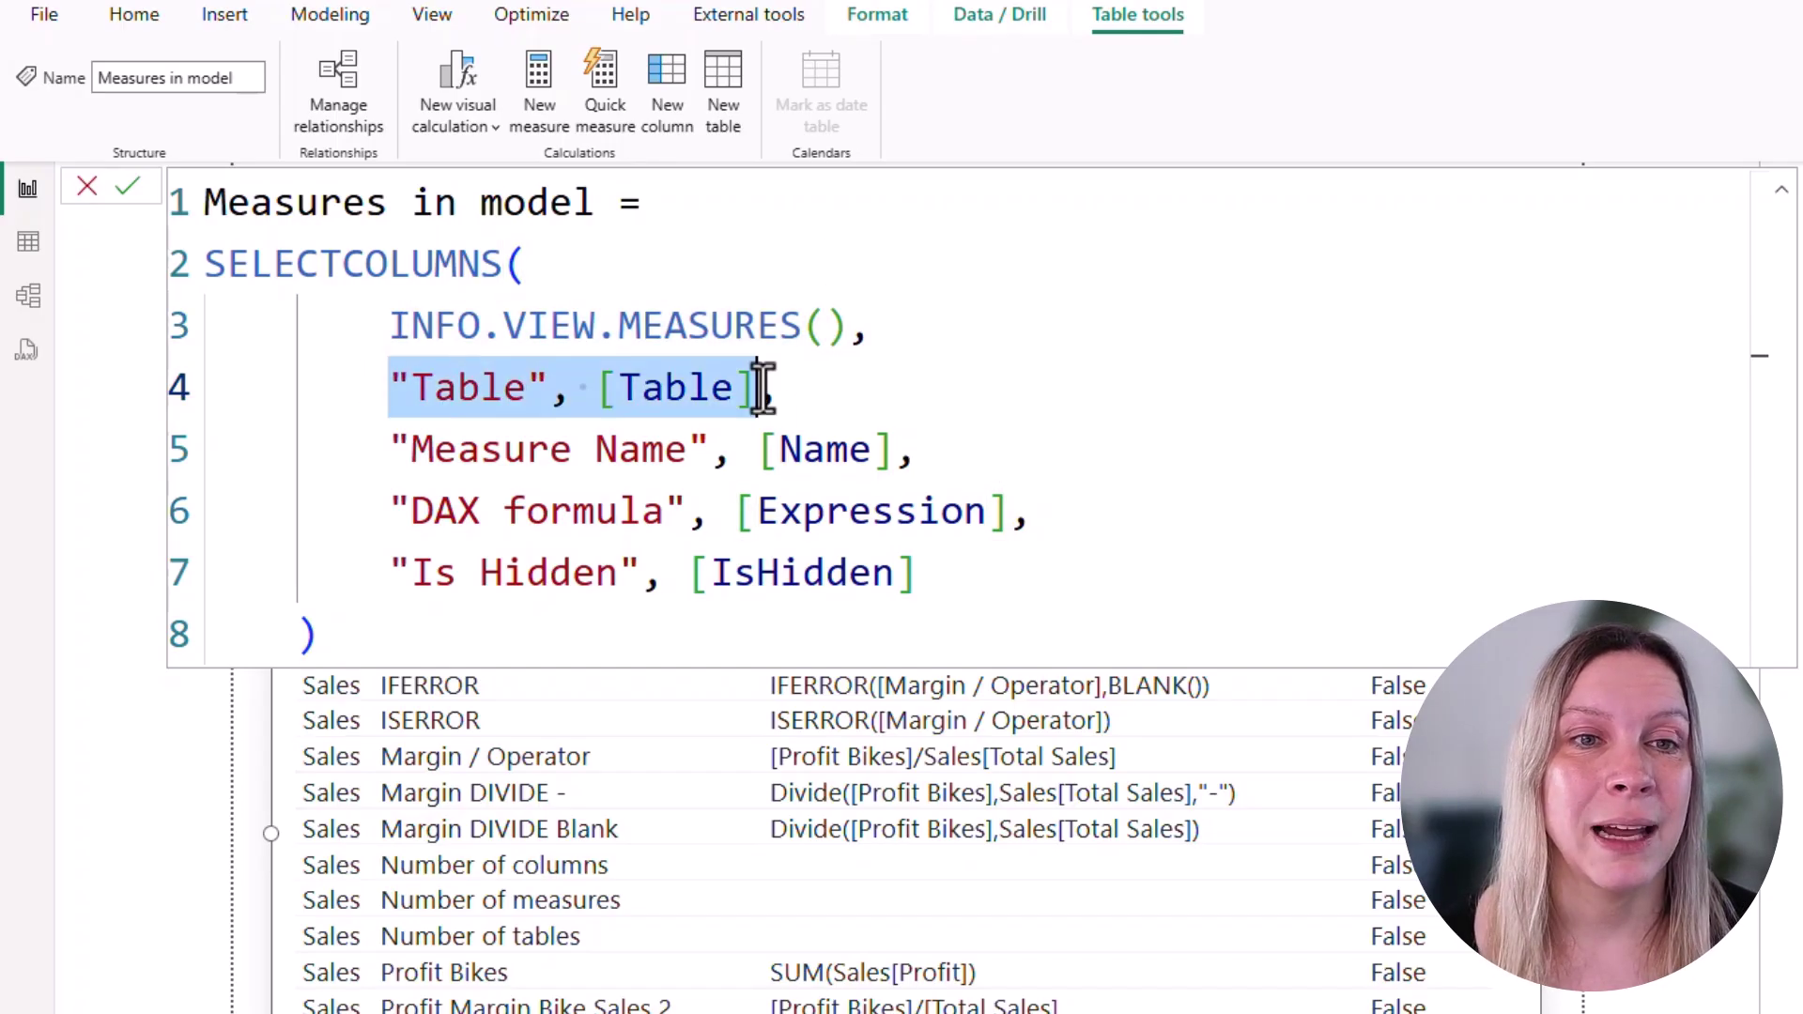
pyautogui.doubleClick(440, 387)
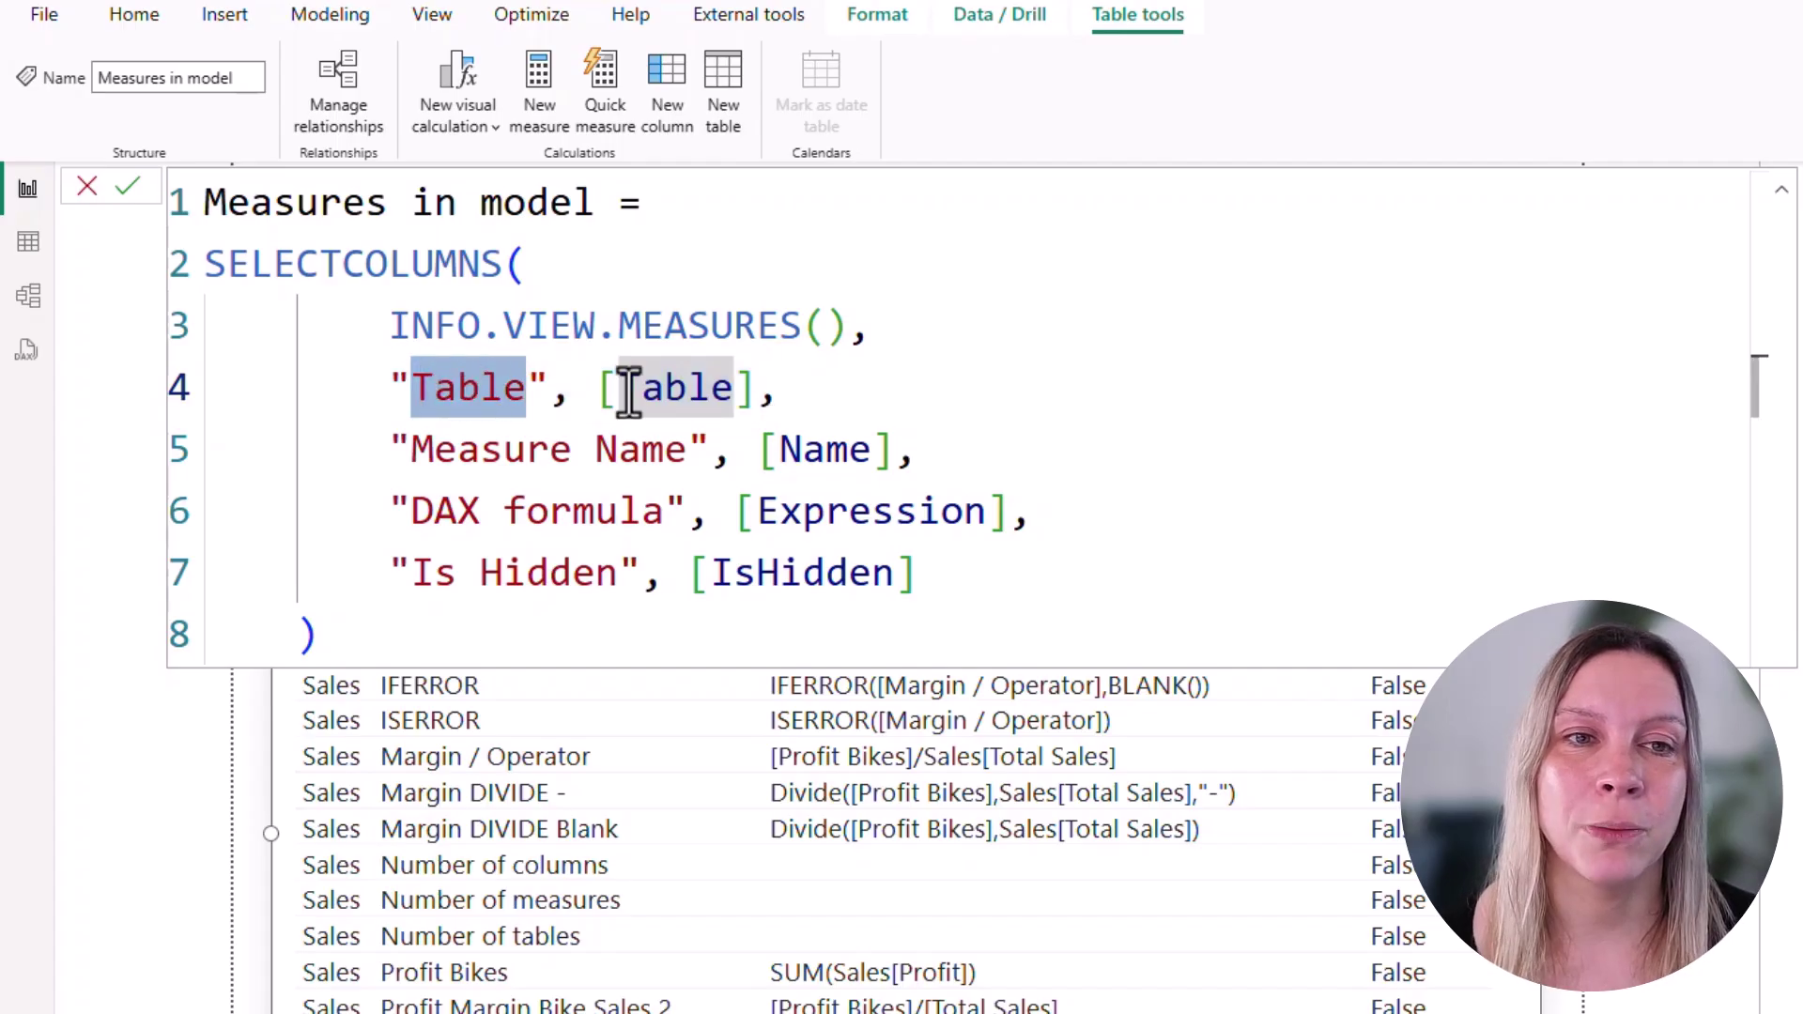
pyautogui.doubleClick(646, 389)
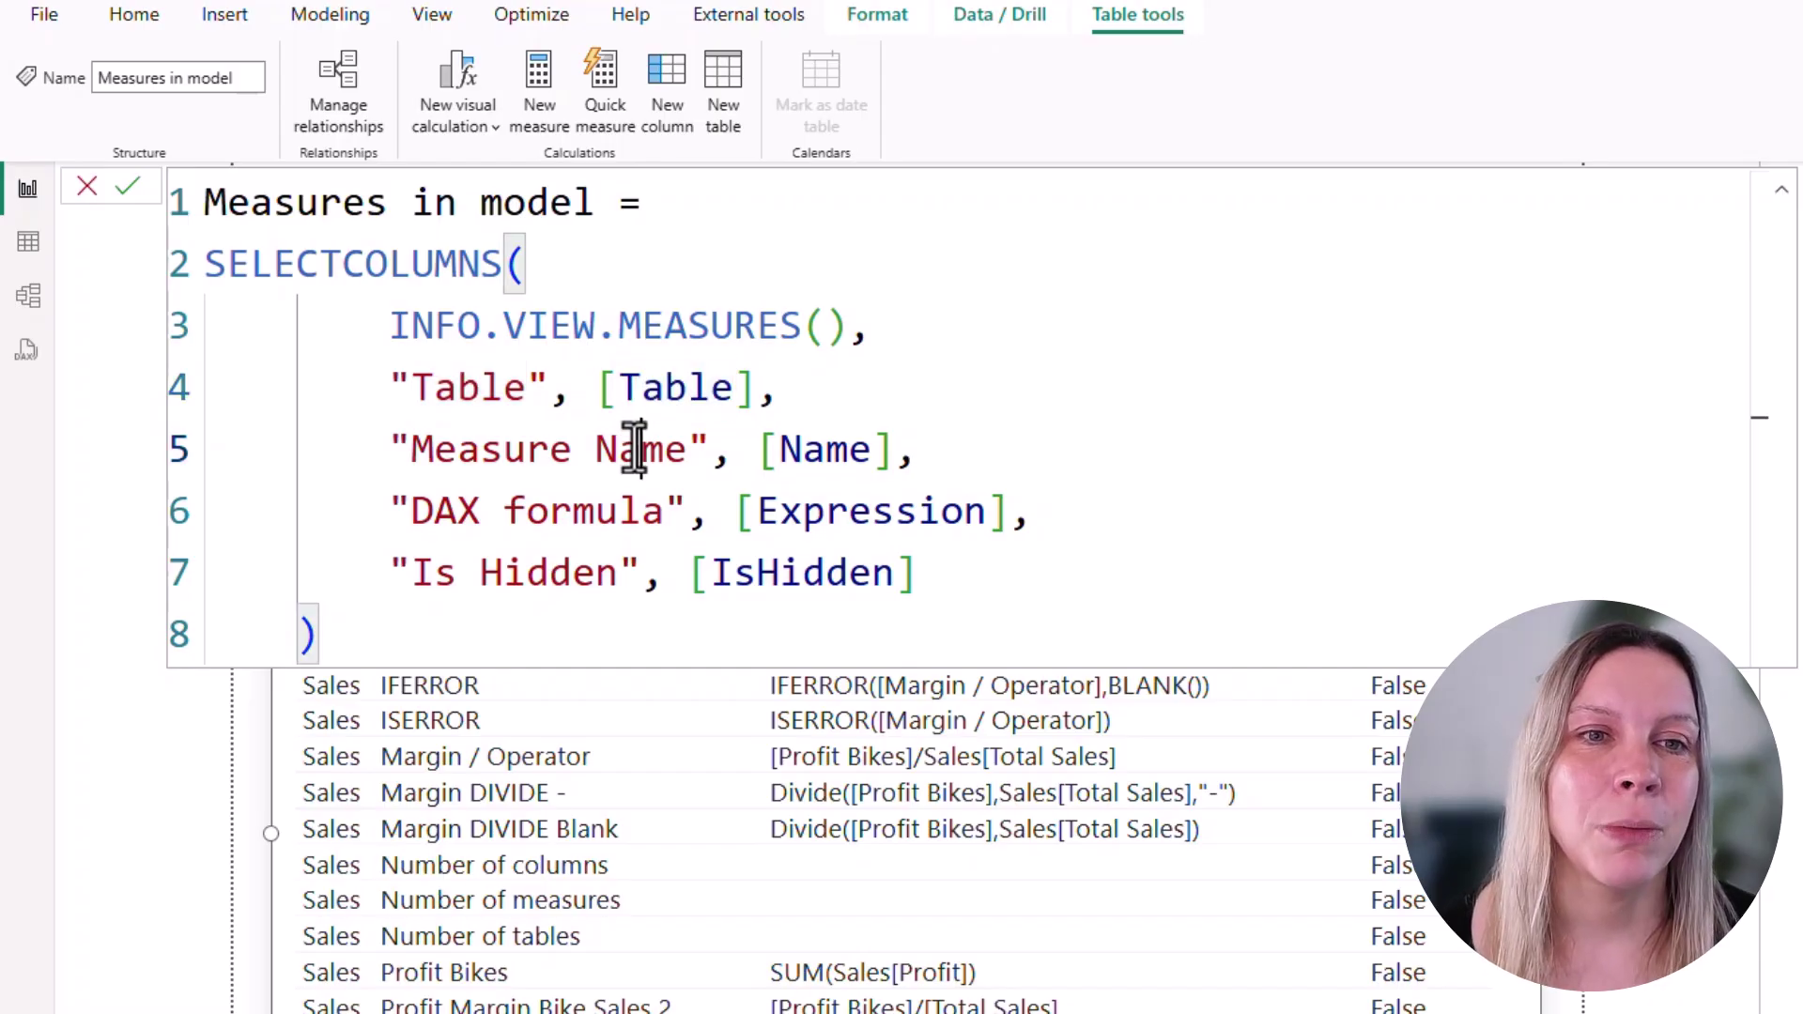
pyautogui.doubleClick(792, 449)
pyautogui.doubleClick(583, 512)
pyautogui.doubleClick(857, 512)
pyautogui.doubleClick(560, 576)
pyautogui.doubleClick(817, 575)
pyautogui.click(773, 641)
pyautogui.click(748, 387)
pyautogui.click(808, 450)
pyautogui.click(837, 515)
pyautogui.click(825, 573)
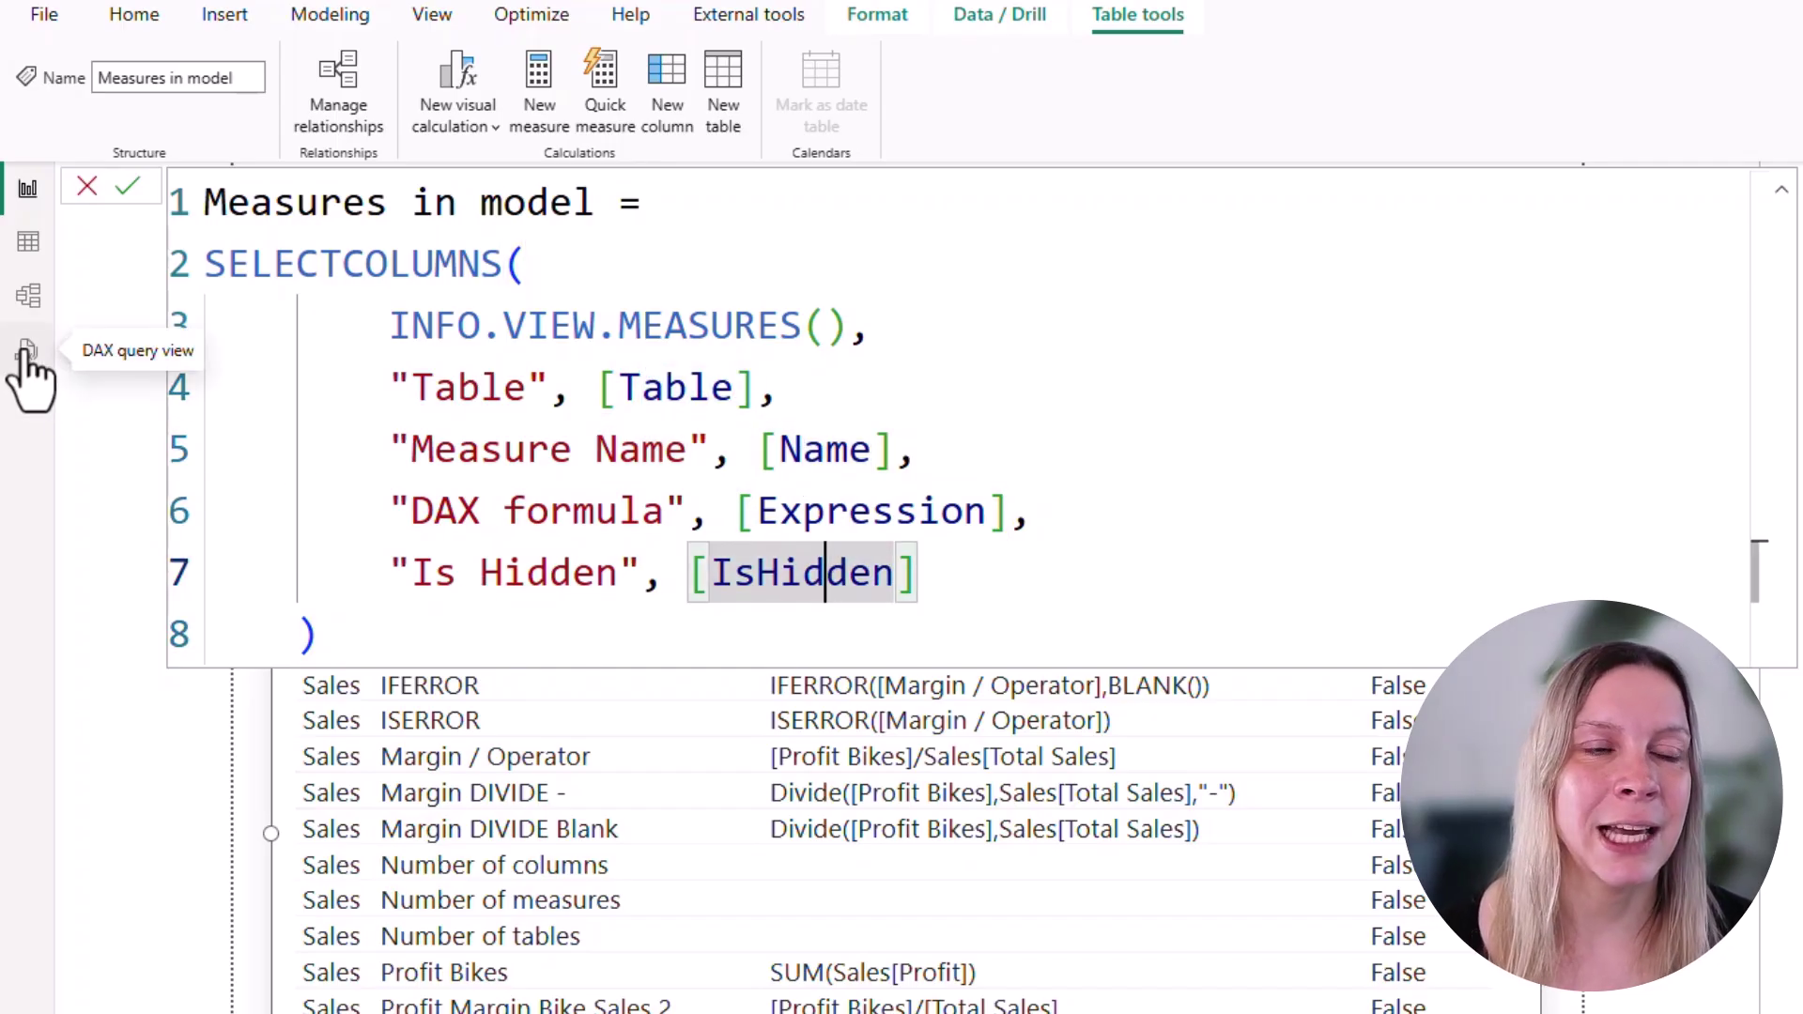
# Run EVALUATE INFO.VIEW.MEASURES() in DAX query view, then return to the report page
pyautogui.click(26, 351)
pyautogui.doubleClick(528, 246)
pyautogui.write('Measu')
pyautogui.click(636, 282)
pyautogui.press('F5')
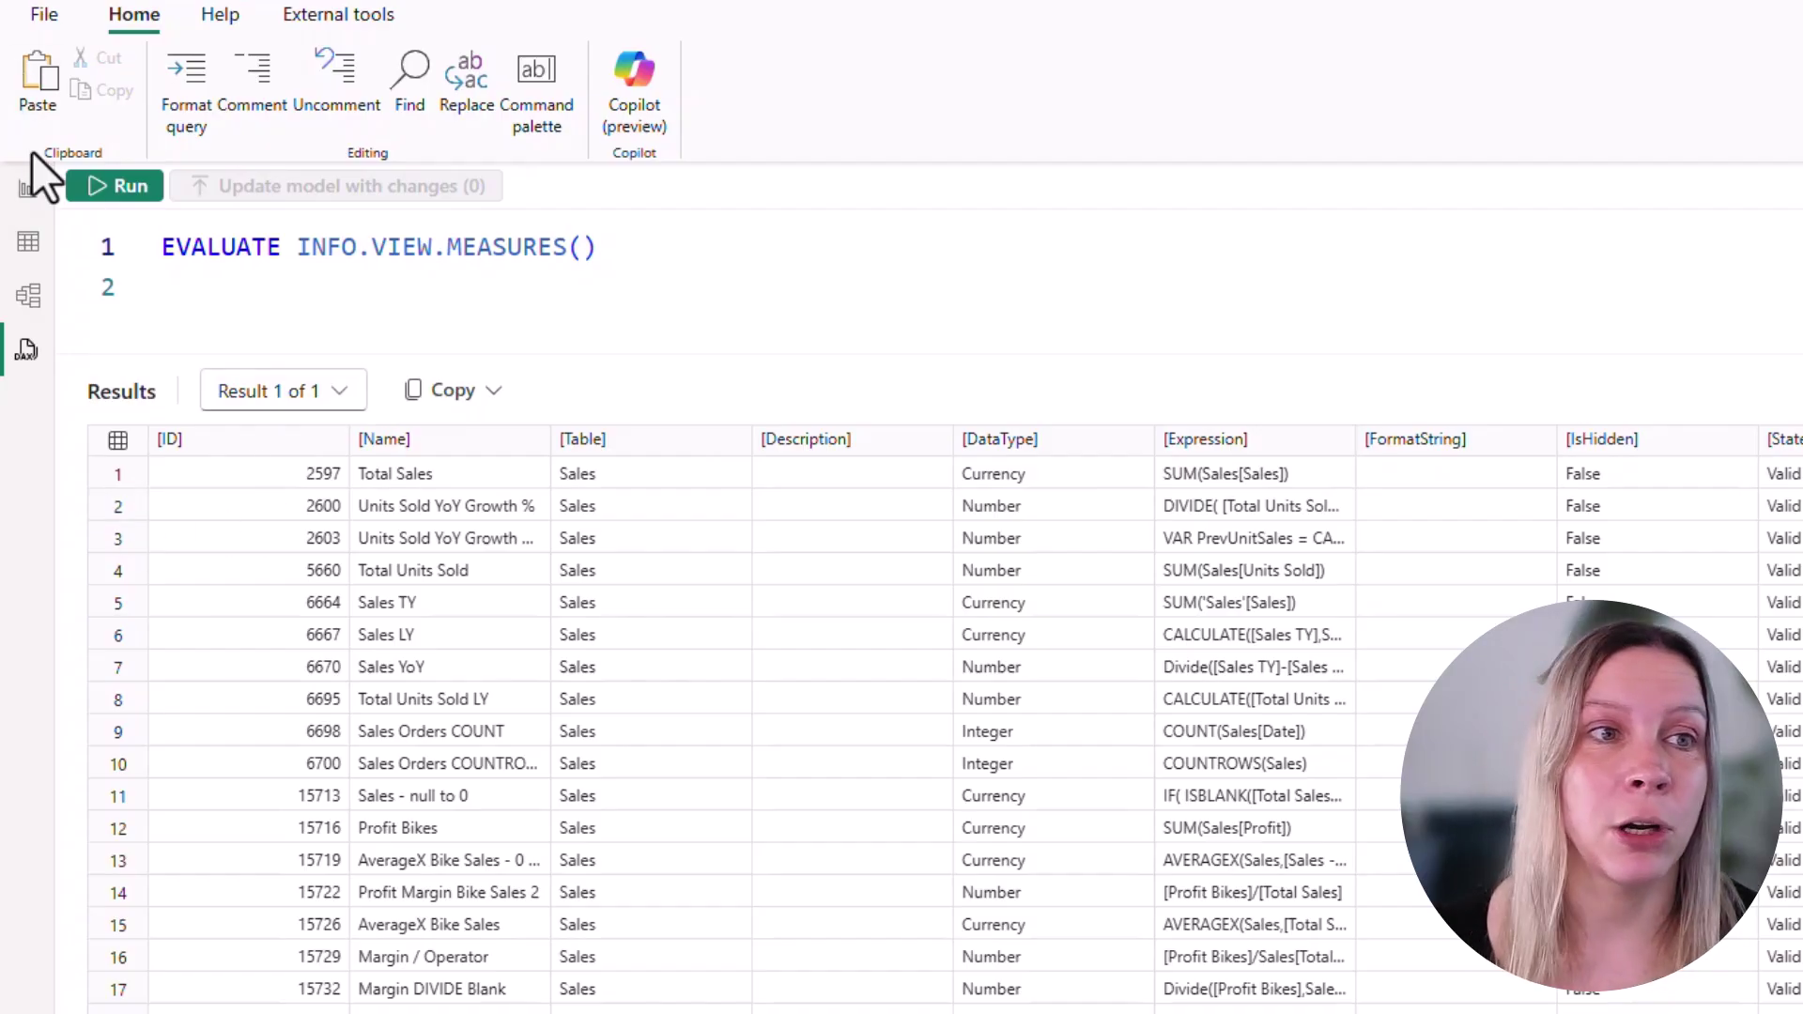
pyautogui.click(29, 188)
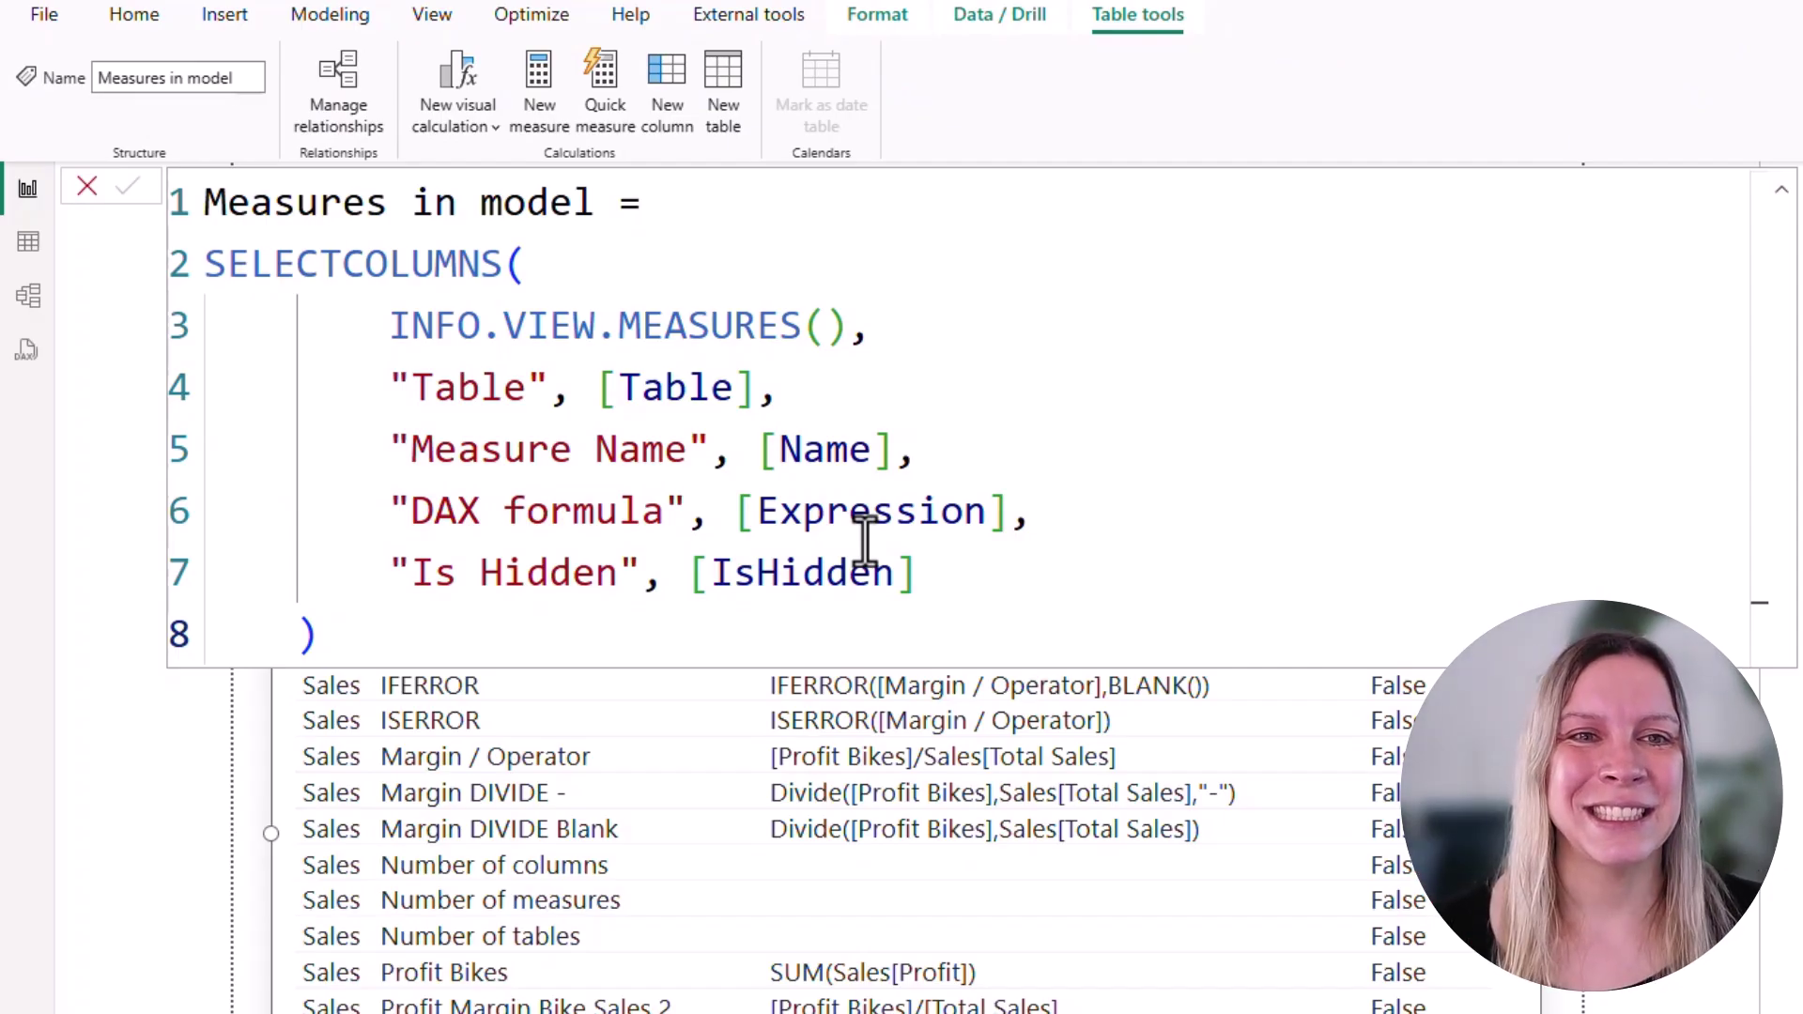
# Cancel the formula edit and scroll through the measures table's DAX formulas and Is Hidden values
pyautogui.click(86, 185)
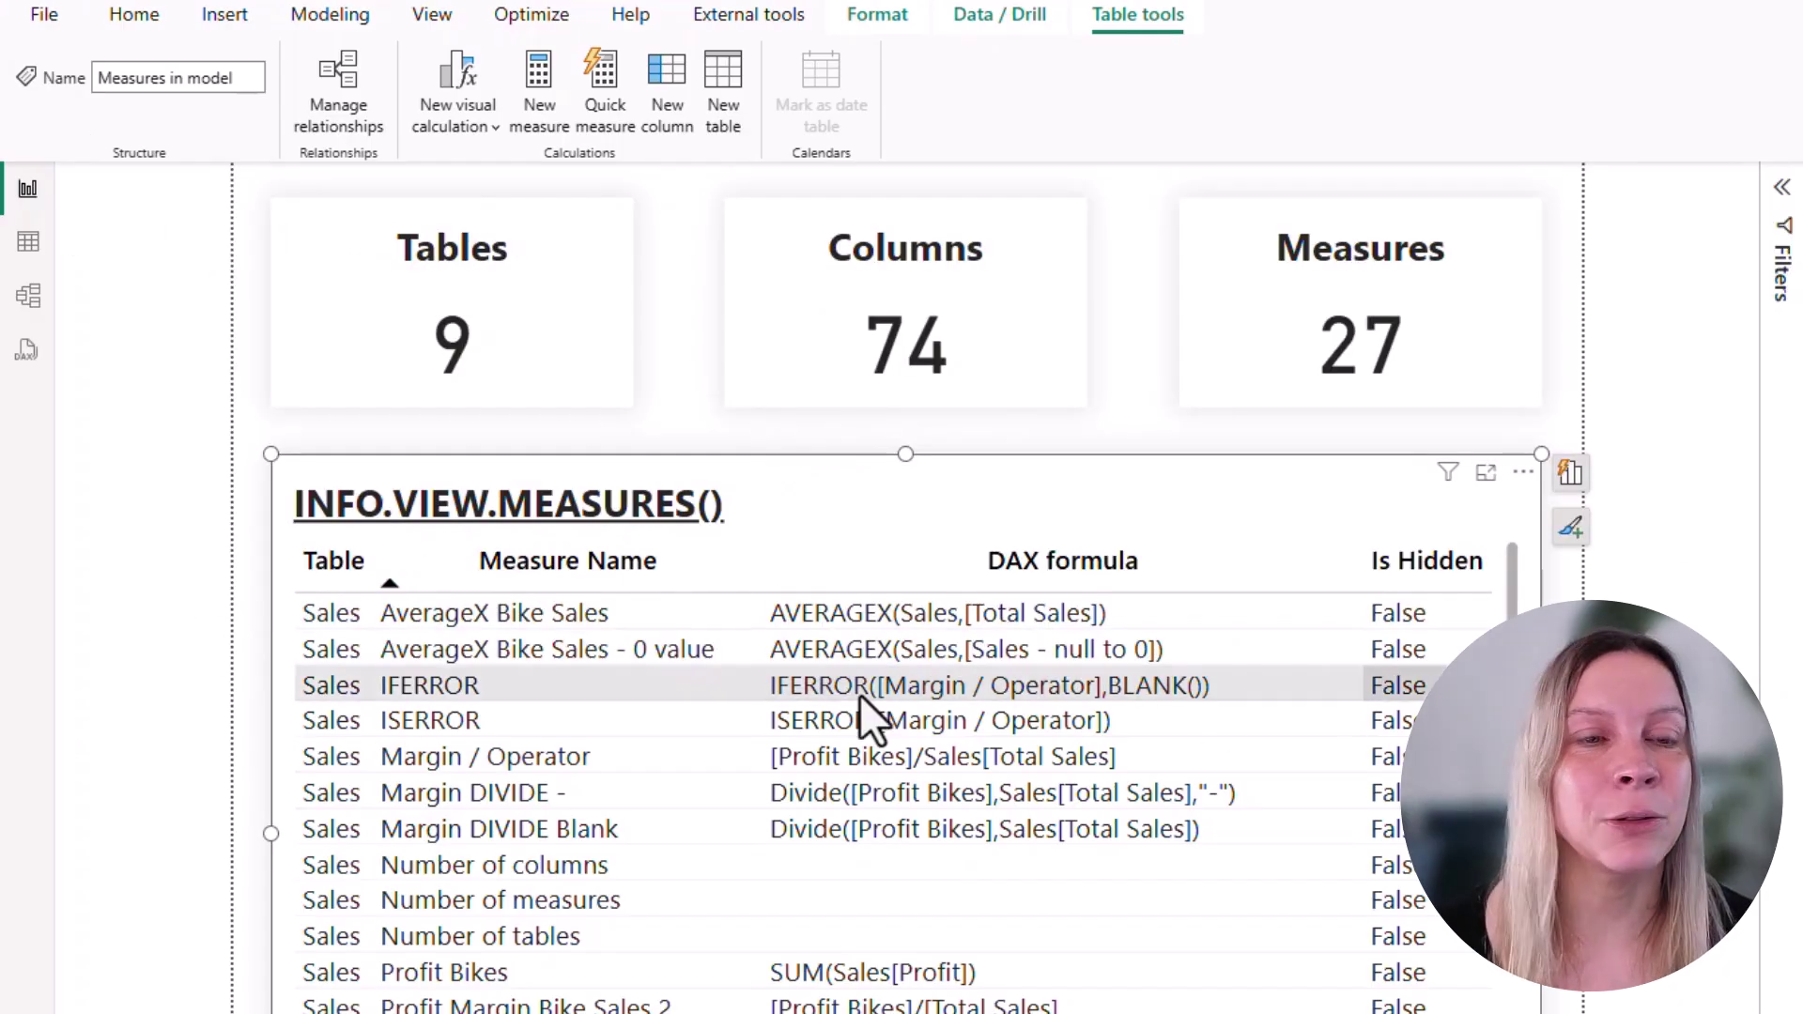
pyautogui.scroll(-5, 1033, 742)
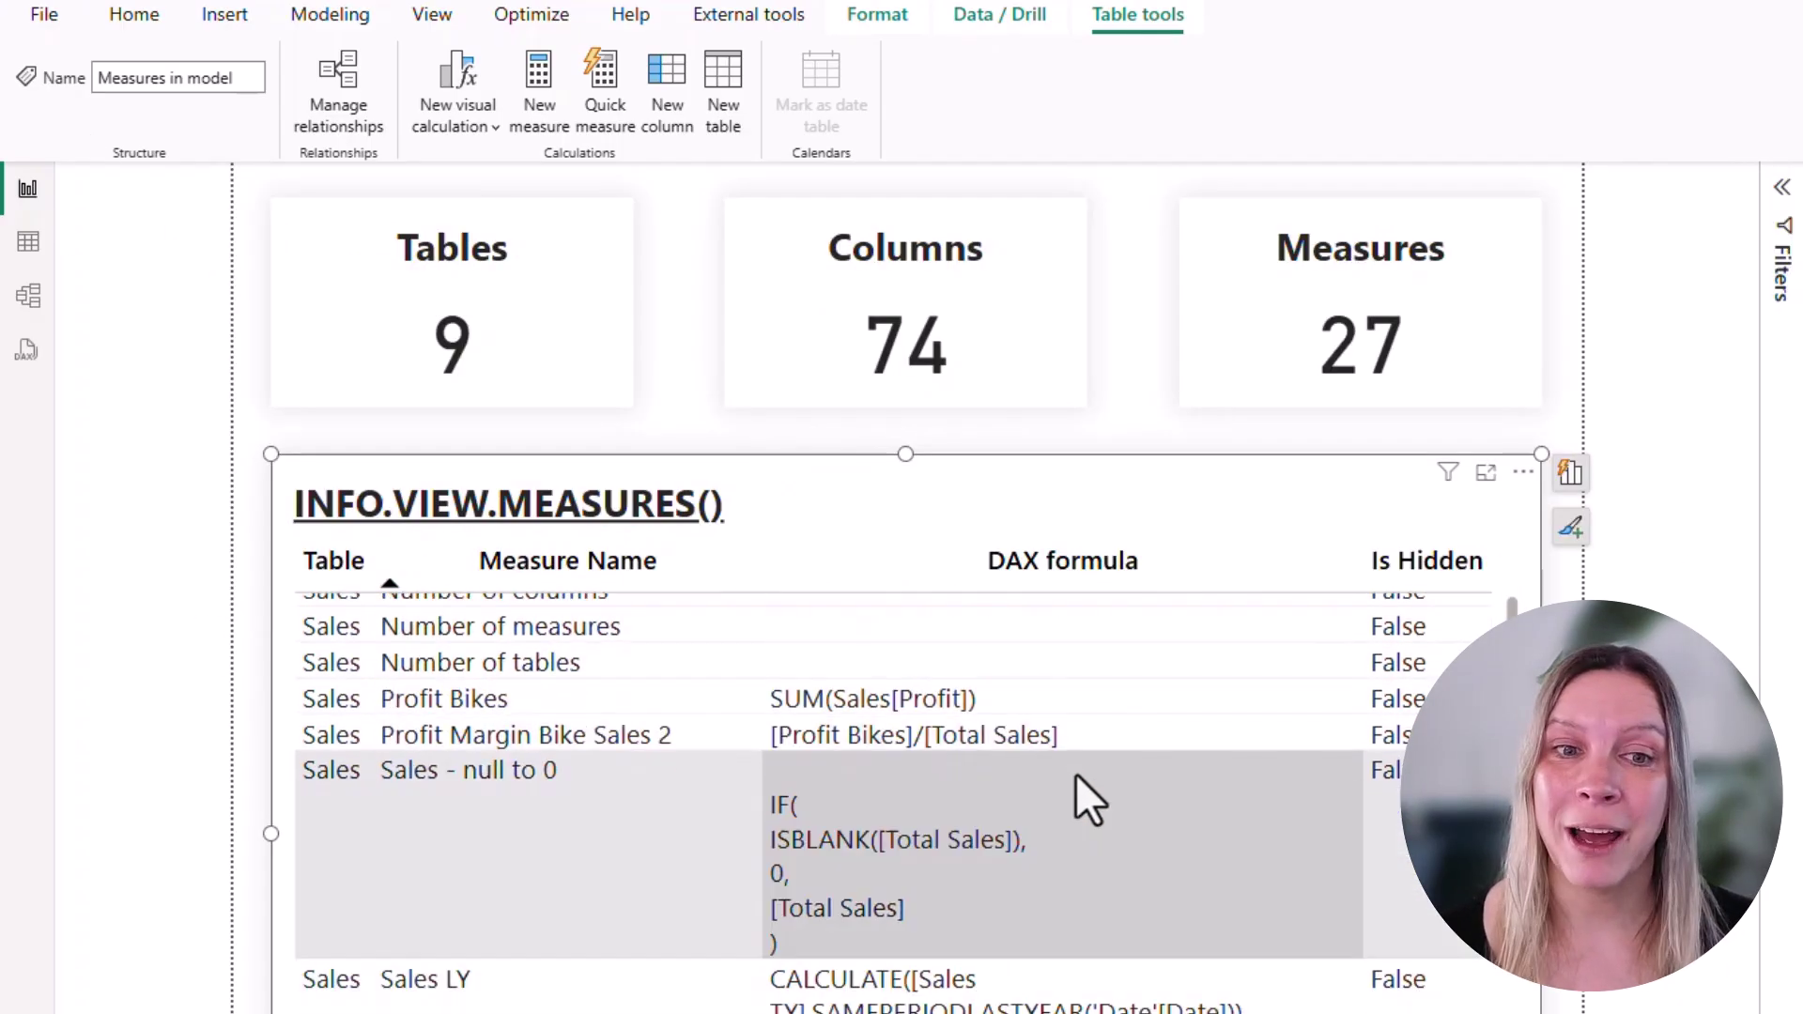
pyautogui.scroll(-4, 1115, 873)
pyautogui.scroll(6, 1193, 837)
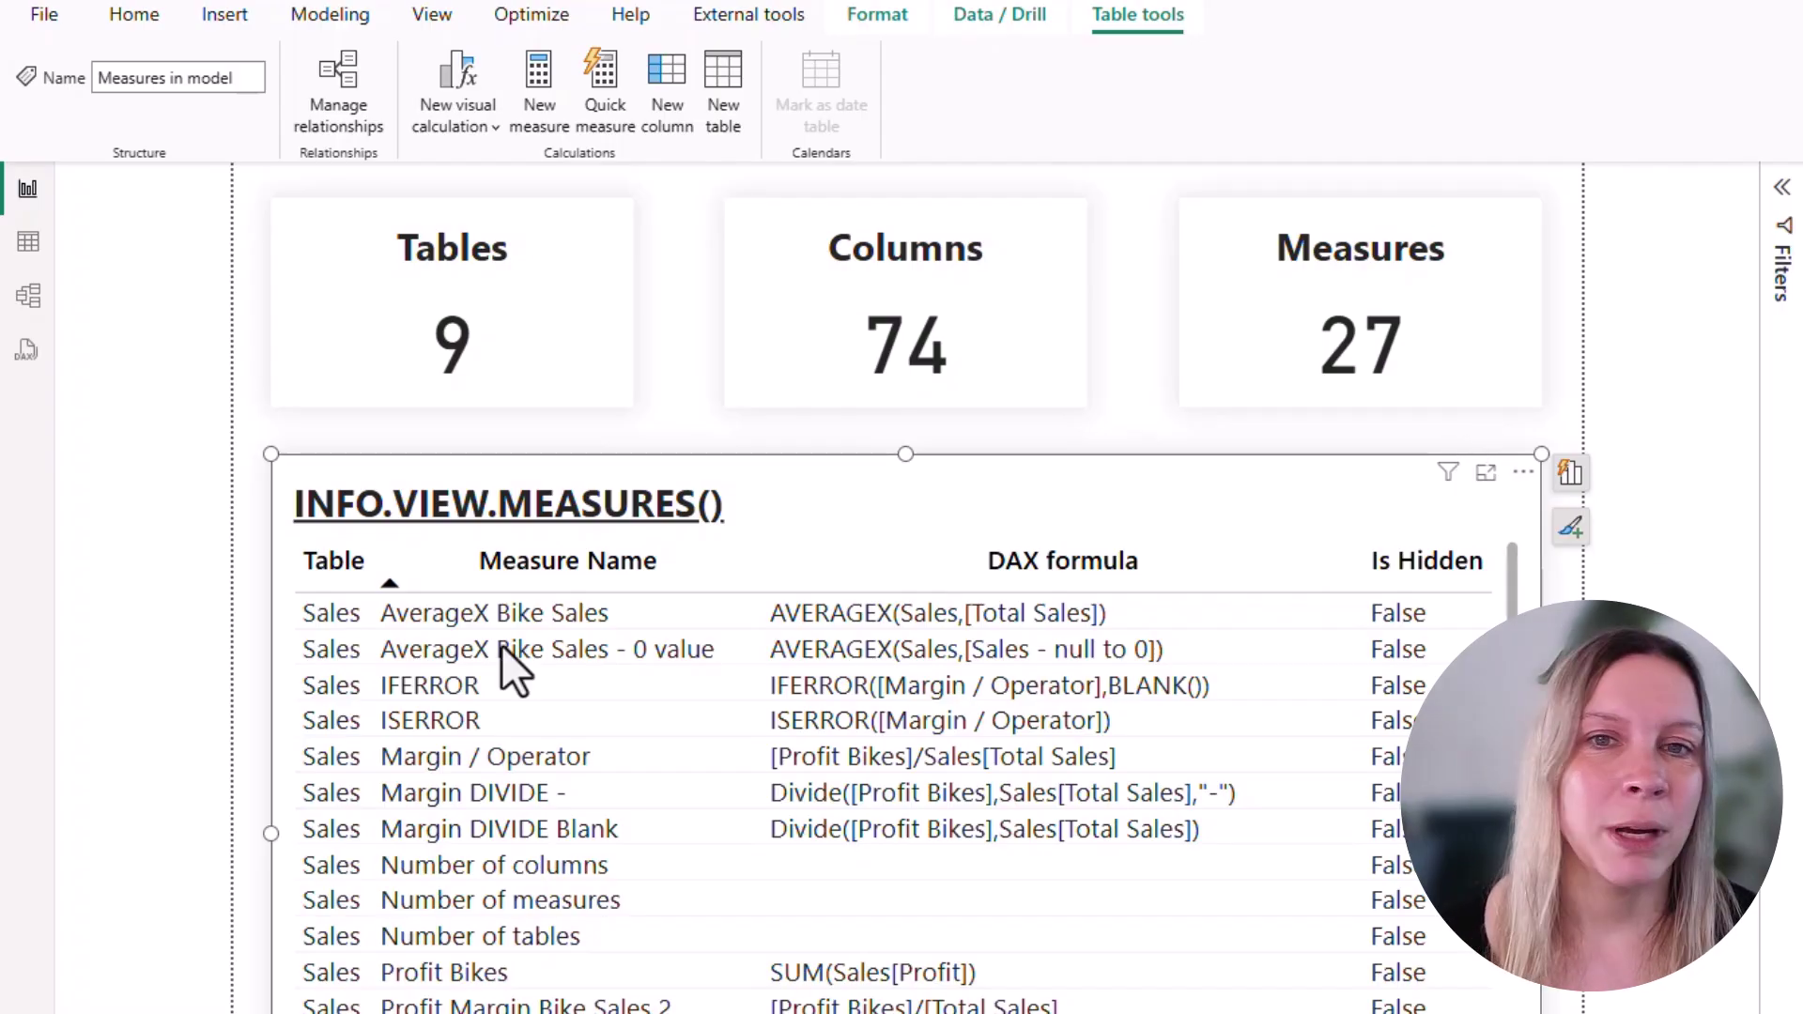
pyautogui.click(540, 94)
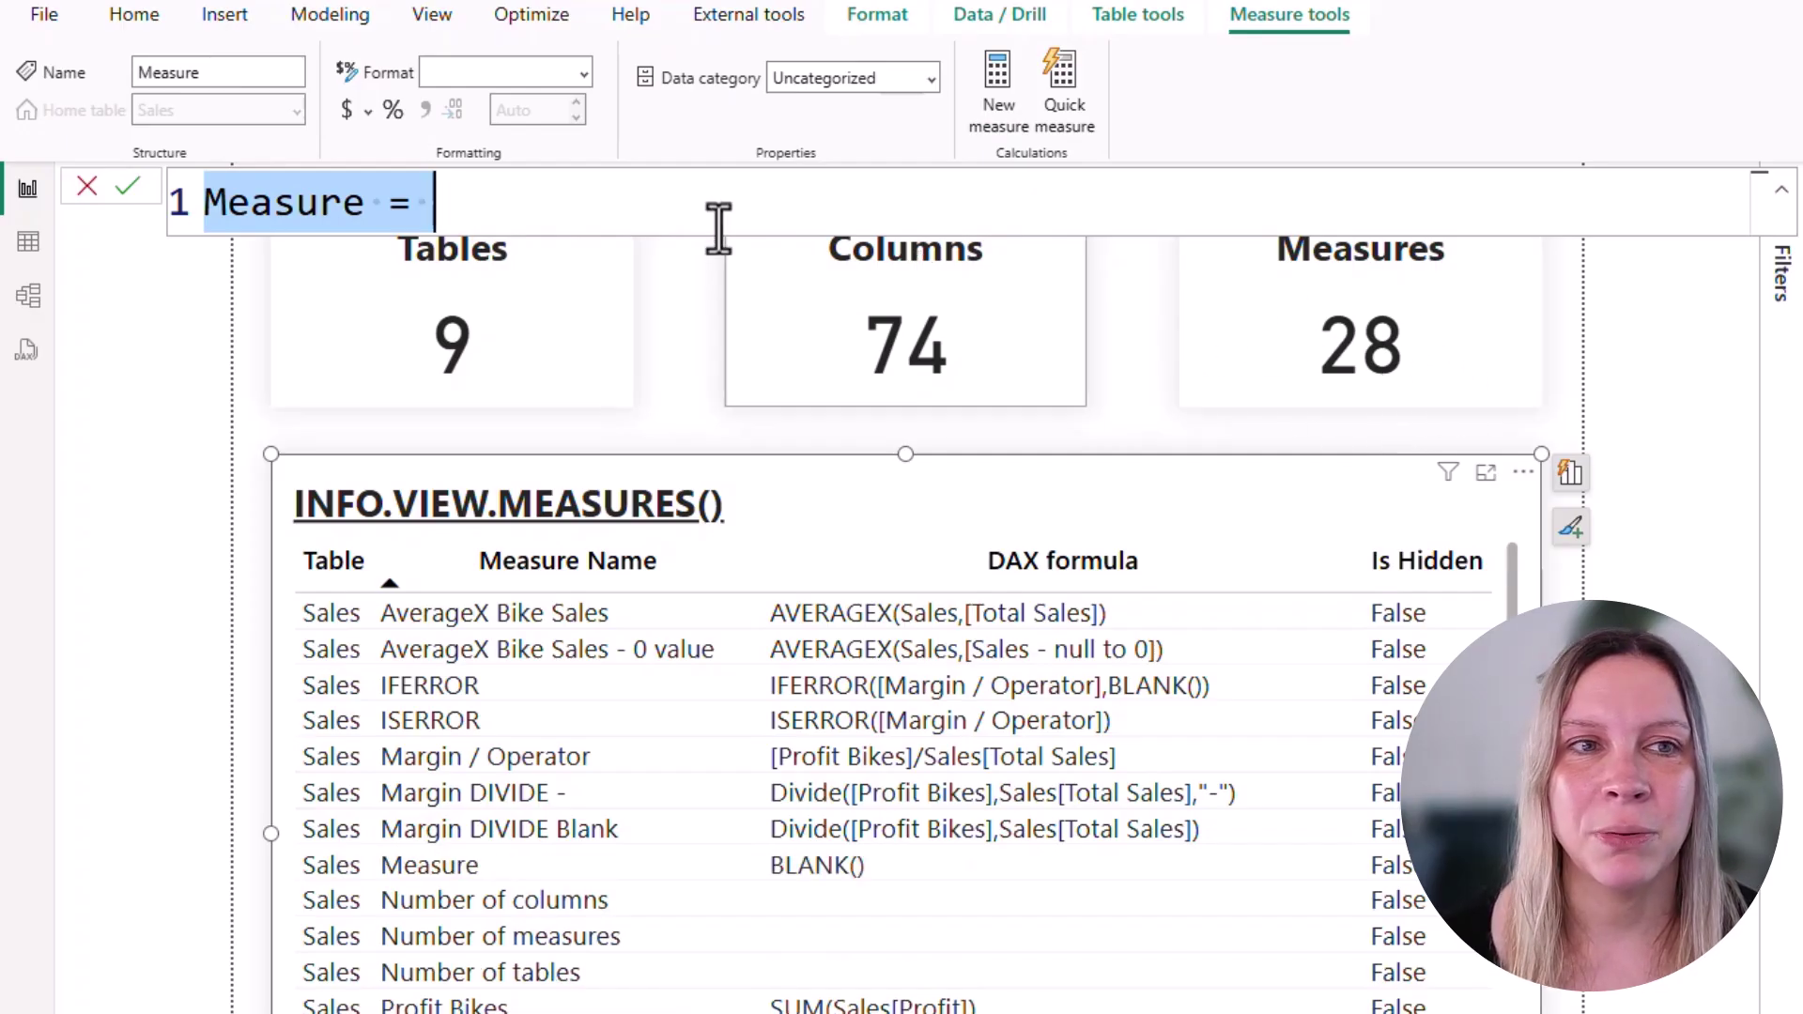
pyautogui.write('Test = 1')
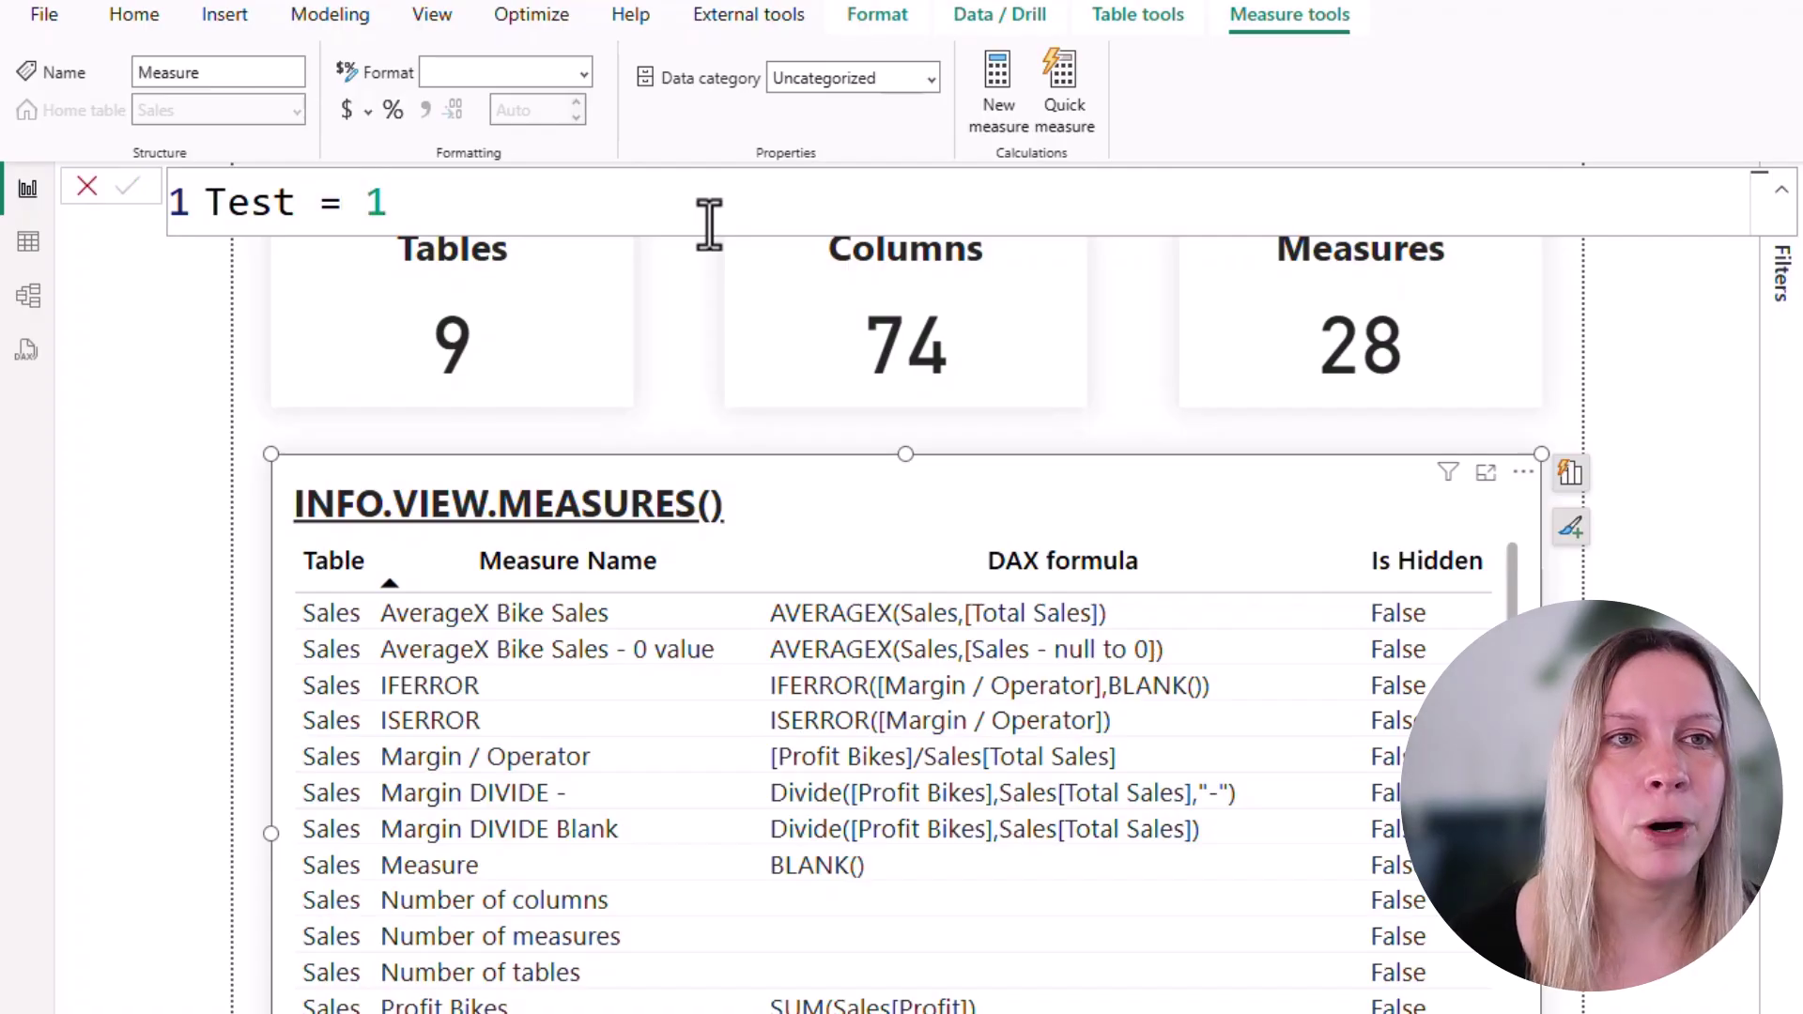
pyautogui.press('Return')
pyautogui.scroll(-6, 842, 852)
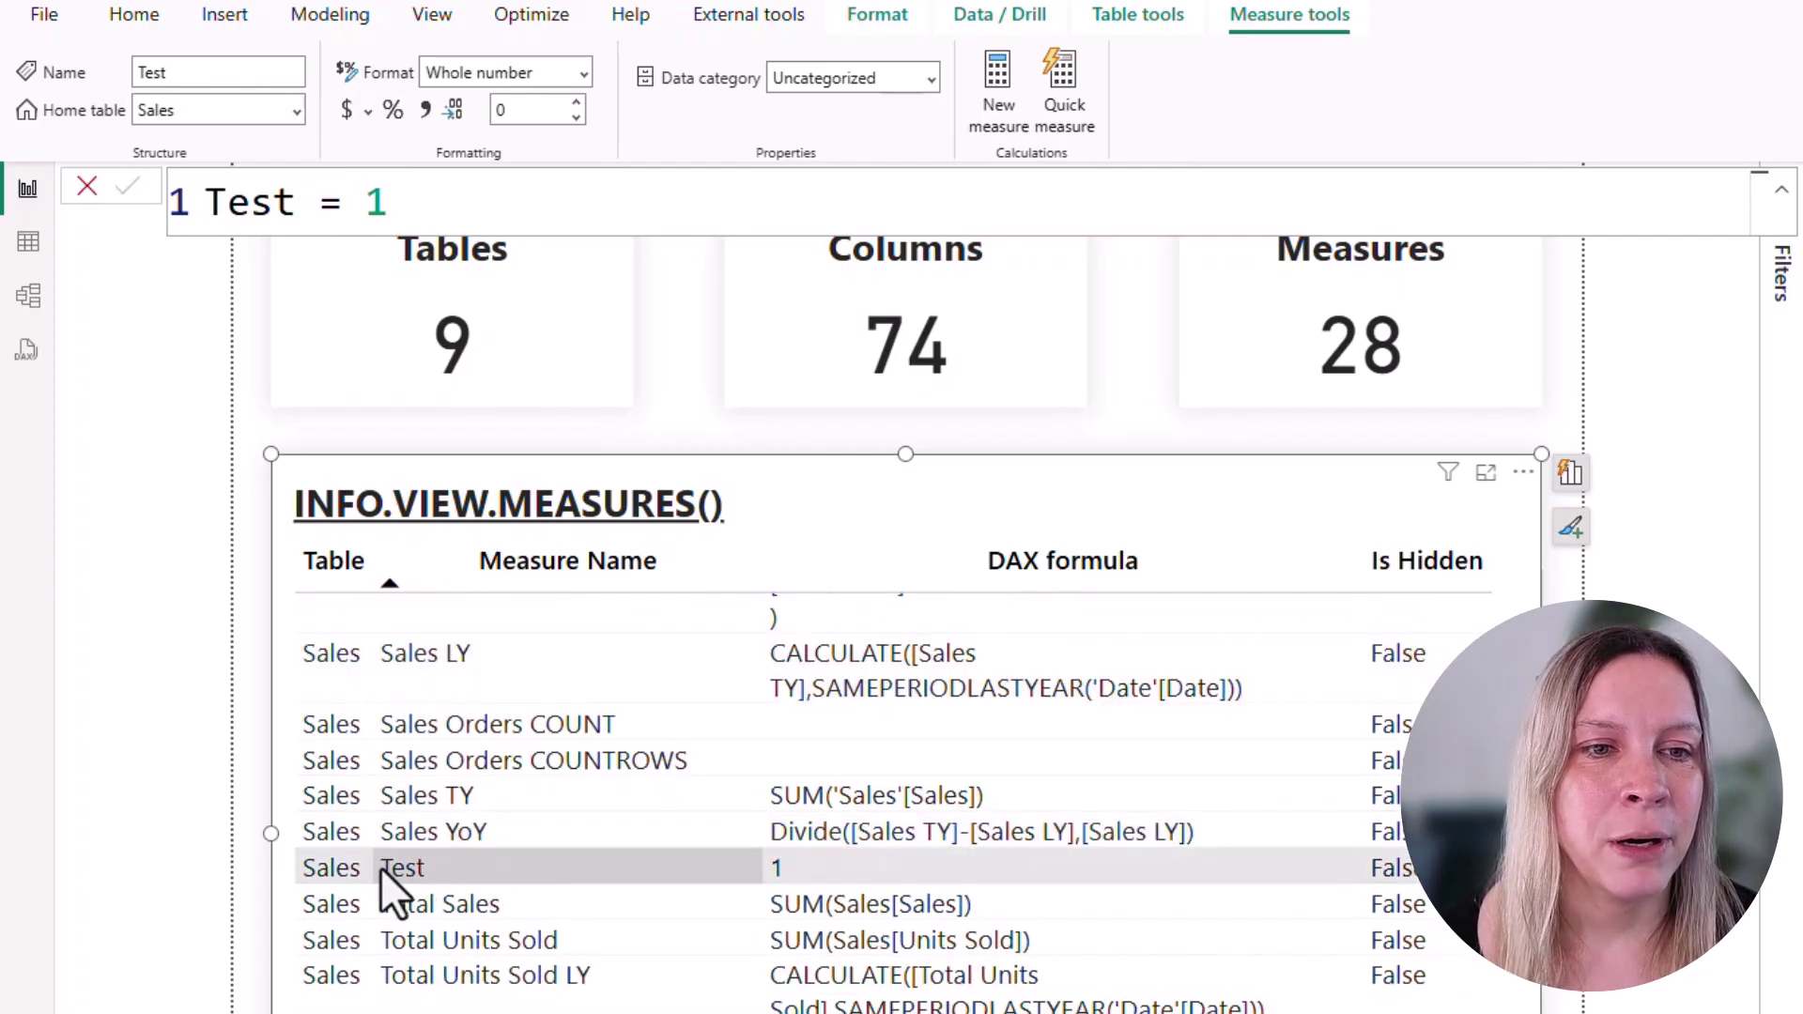
pyautogui.scroll(-4, 362, 865)
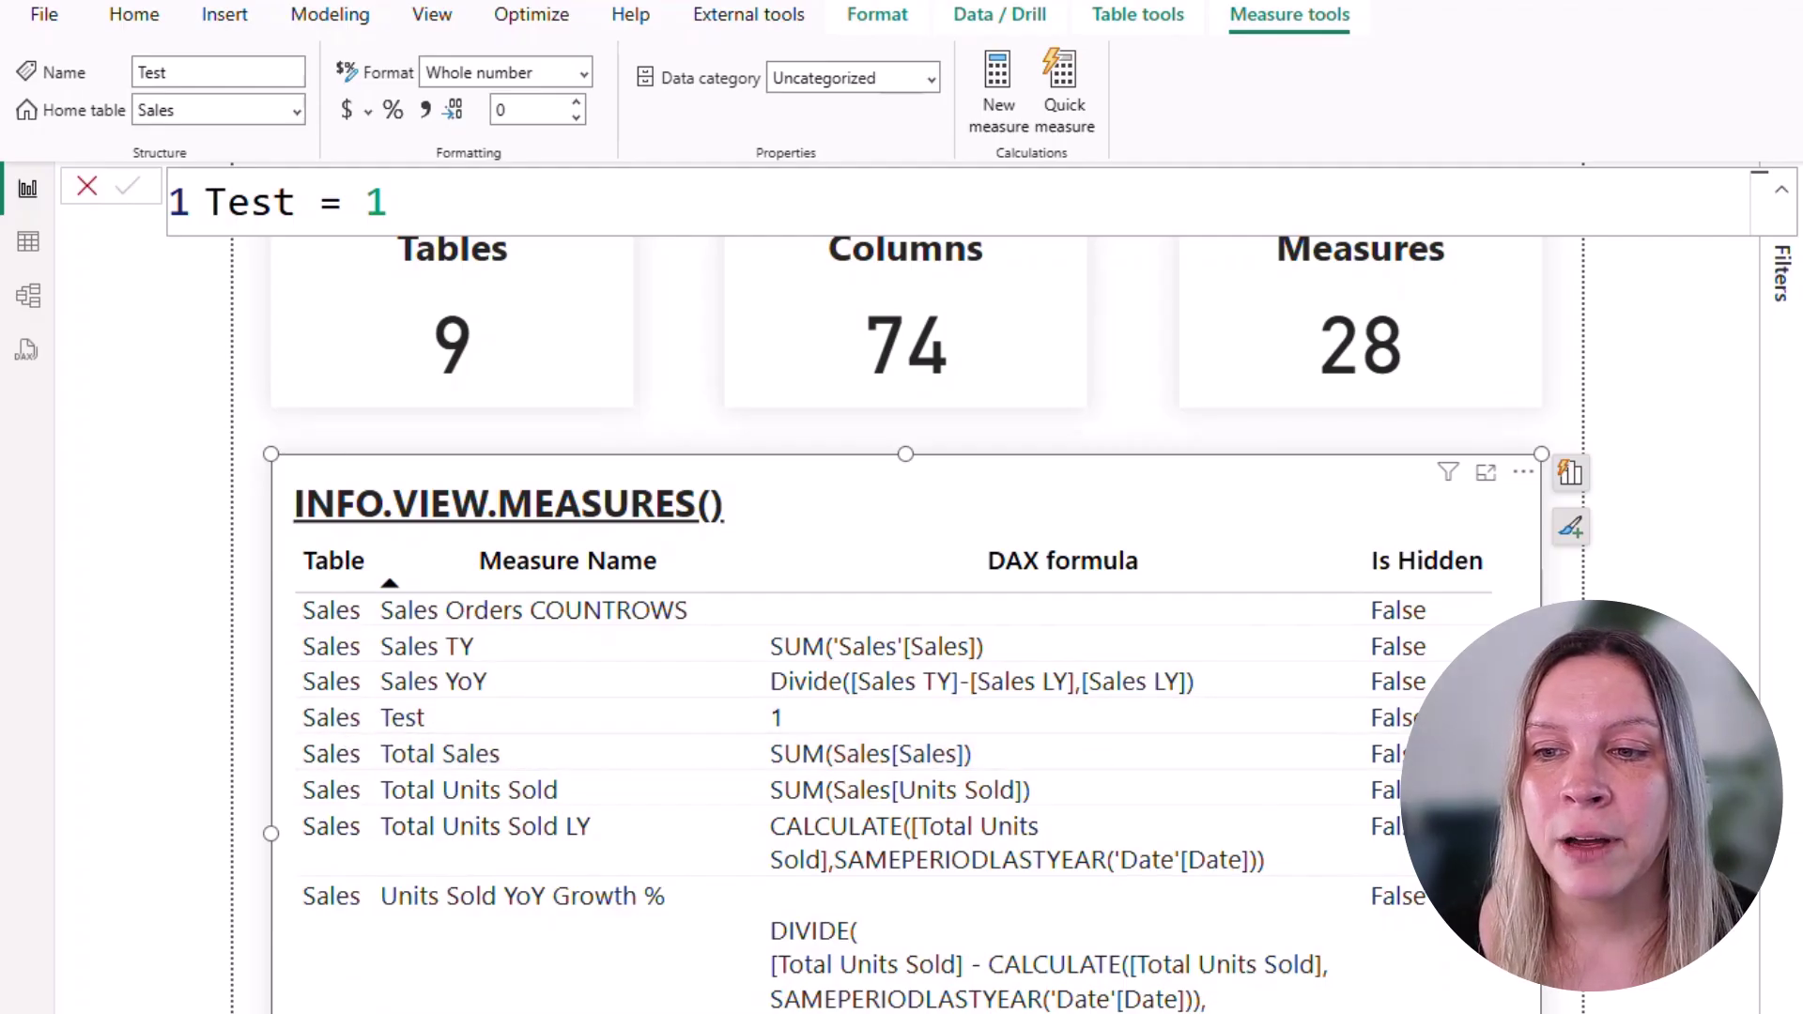
pyautogui.press('Delete')
pyautogui.click(1419, 711)
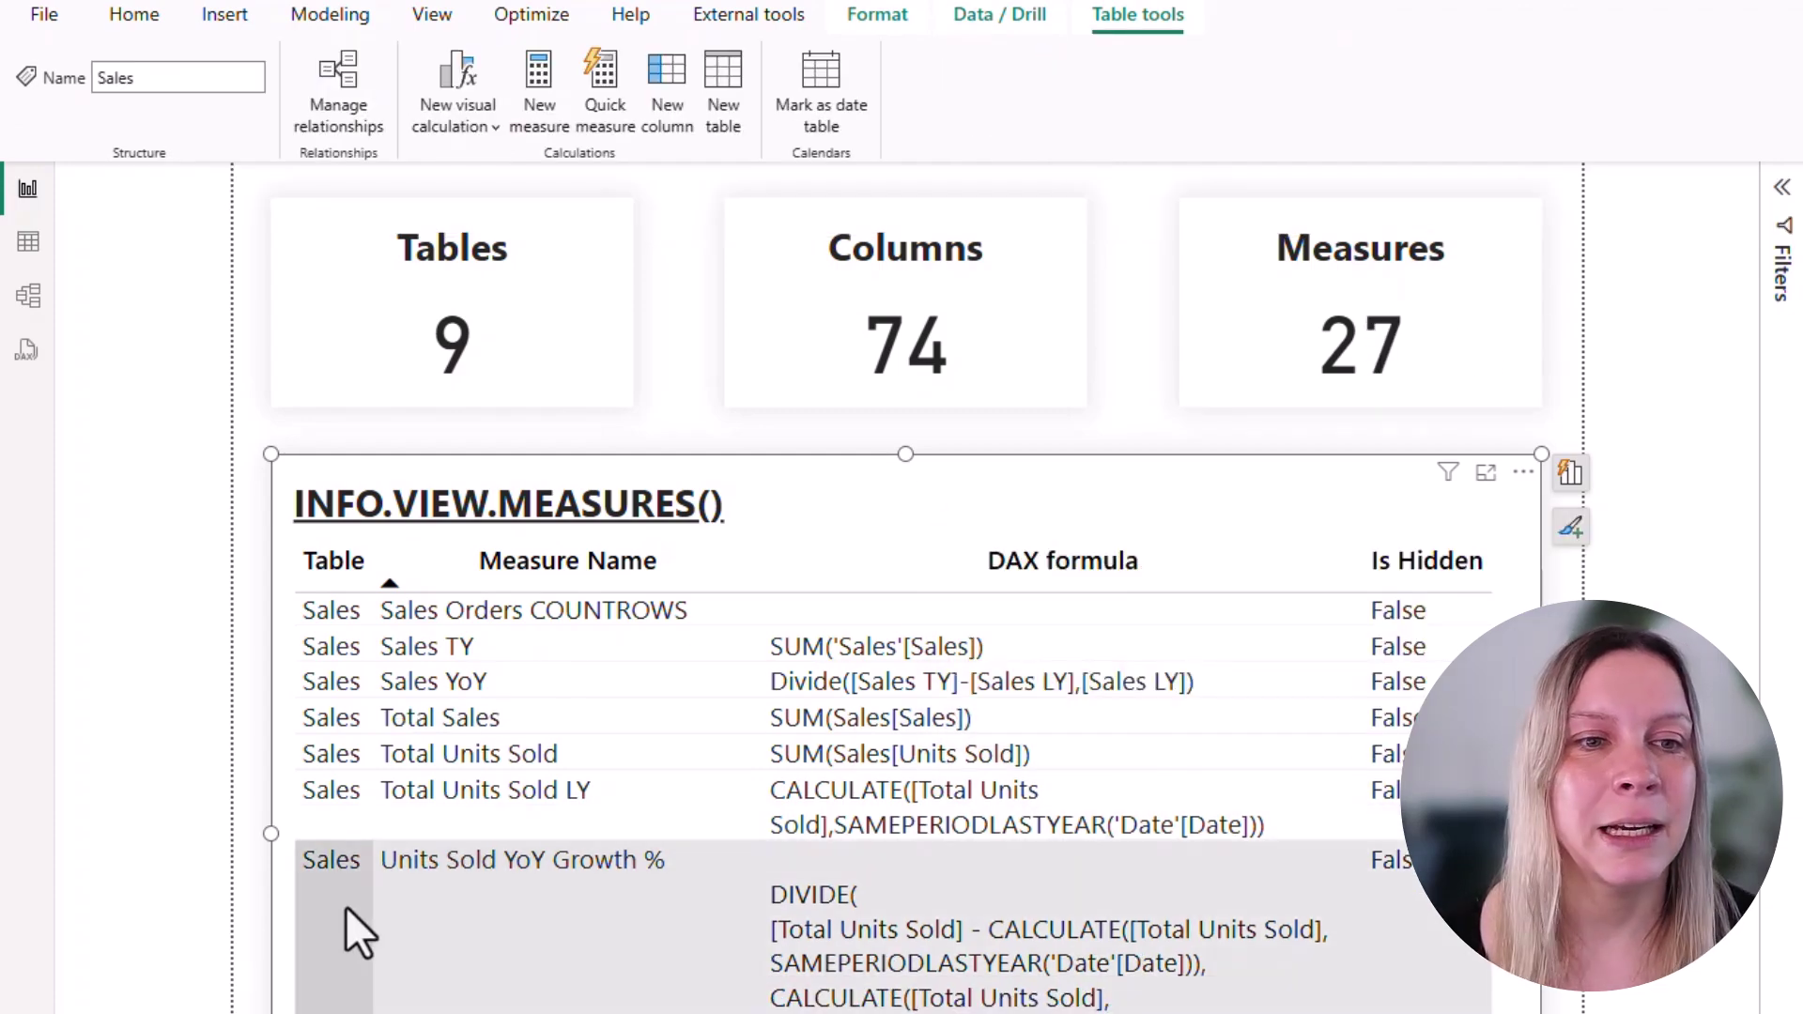
pyautogui.scroll(5, 1366, 826)
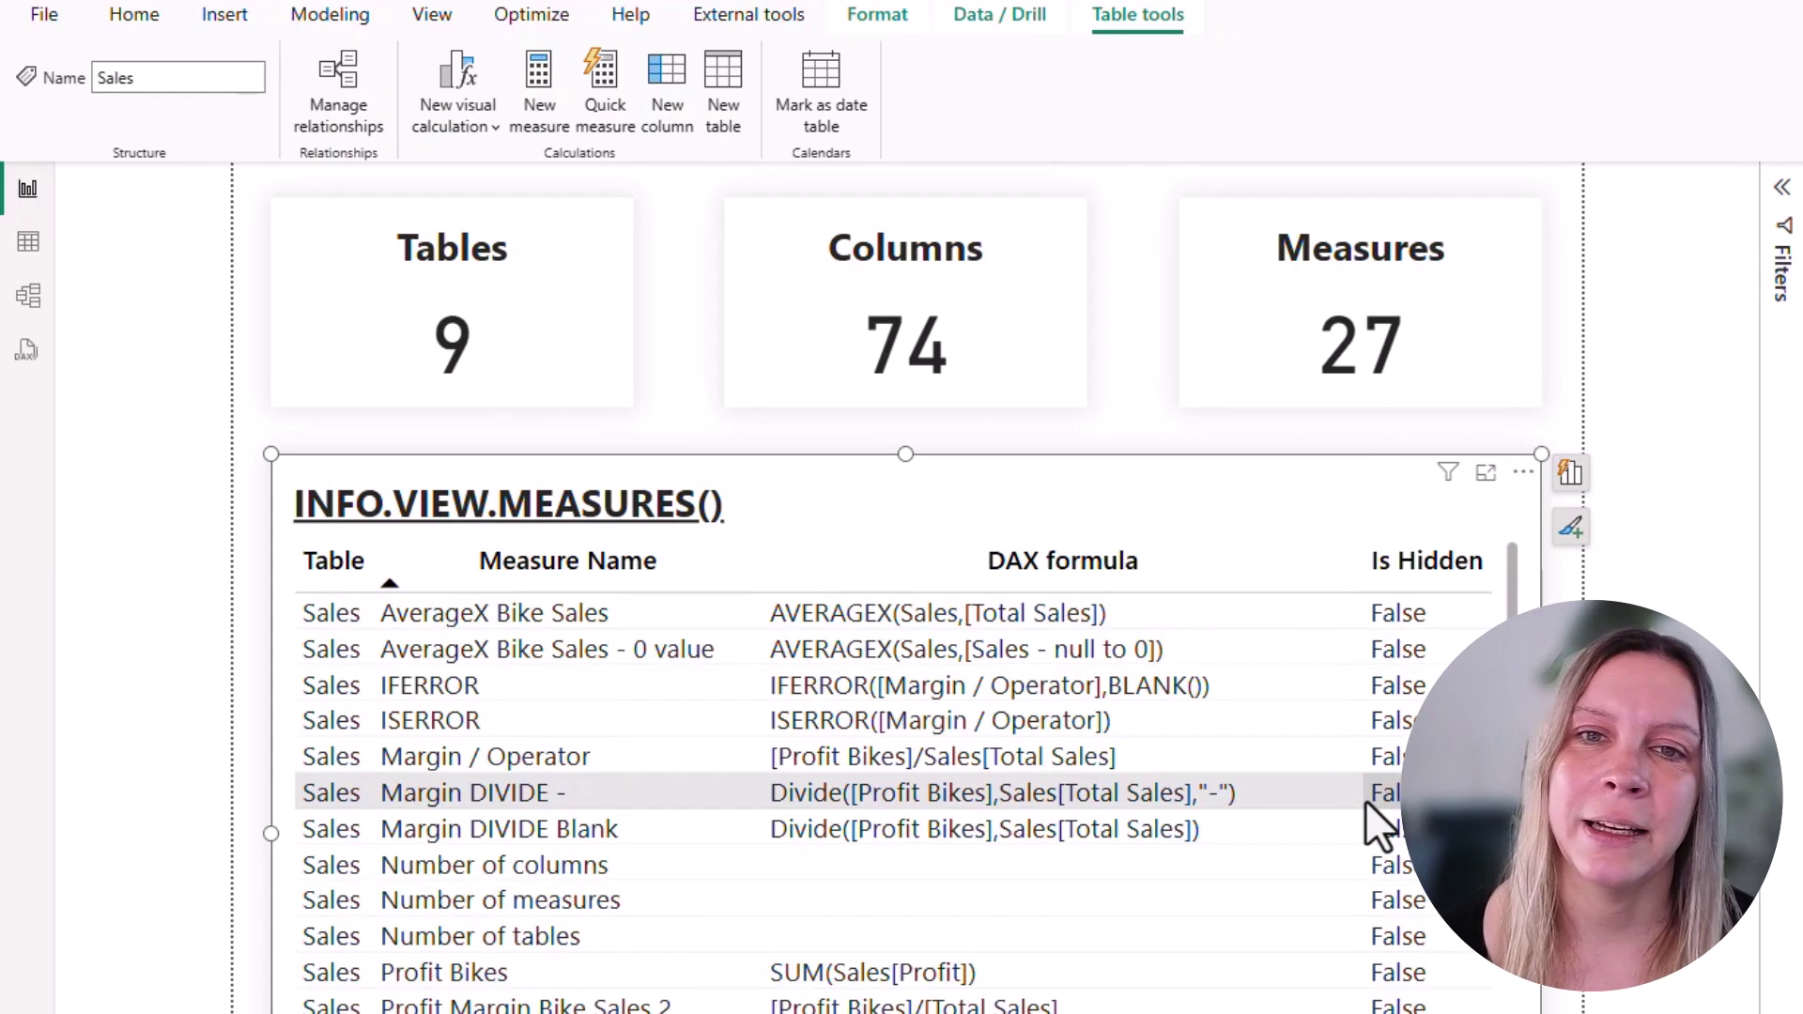